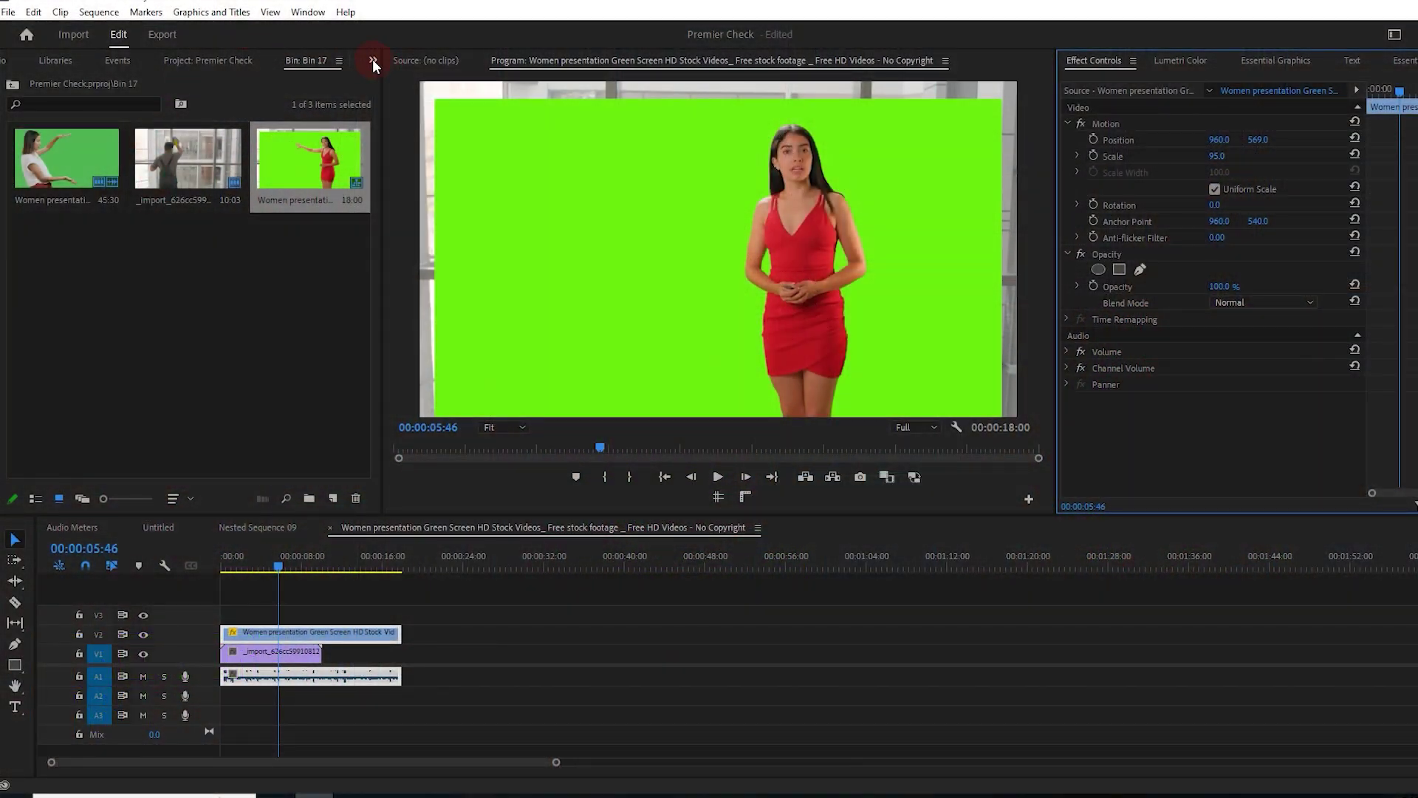
# Find the Ultra Key effect, apply it to the green-screen clip on V2, and sample the green backdrop as its key colour
pyautogui.click(373, 61)
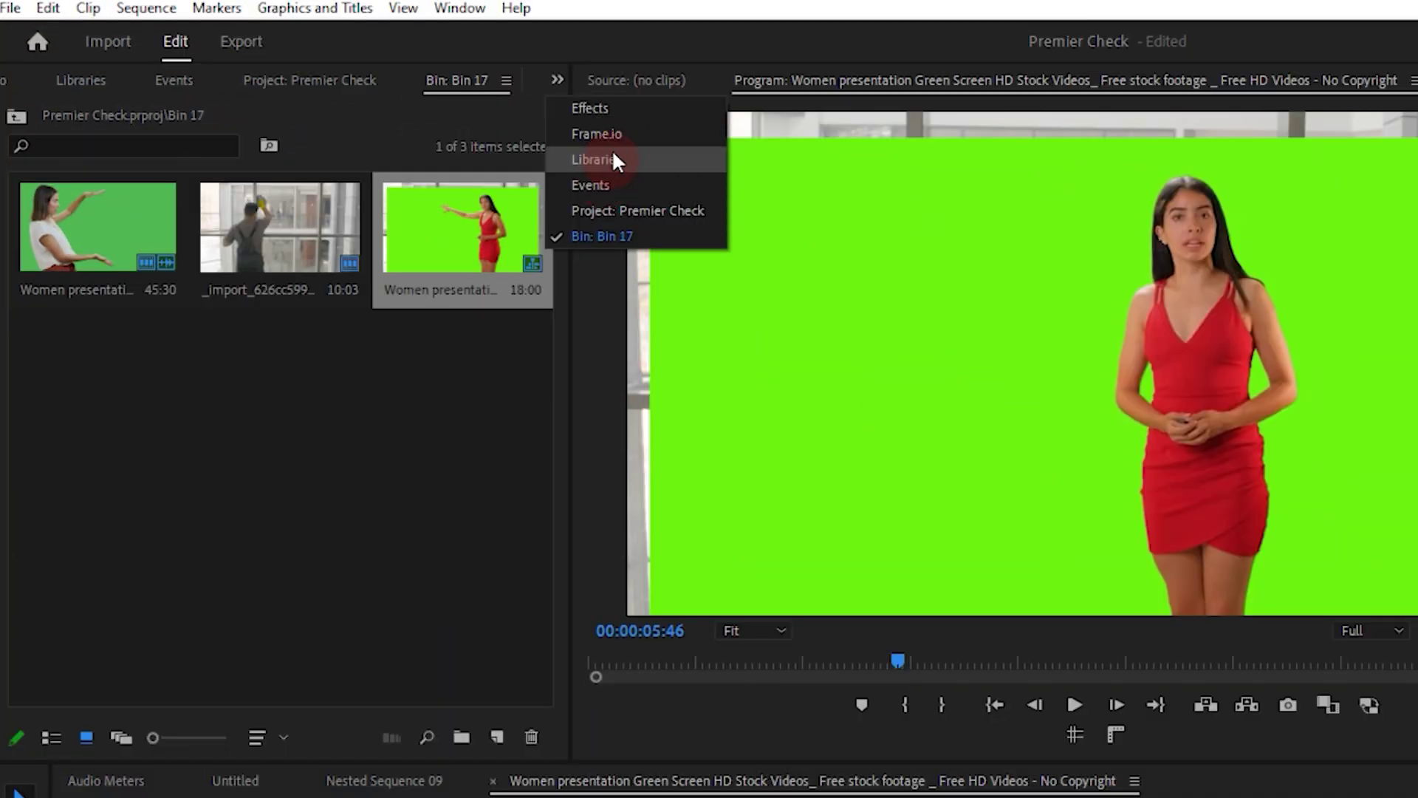
pyautogui.click(408, 79)
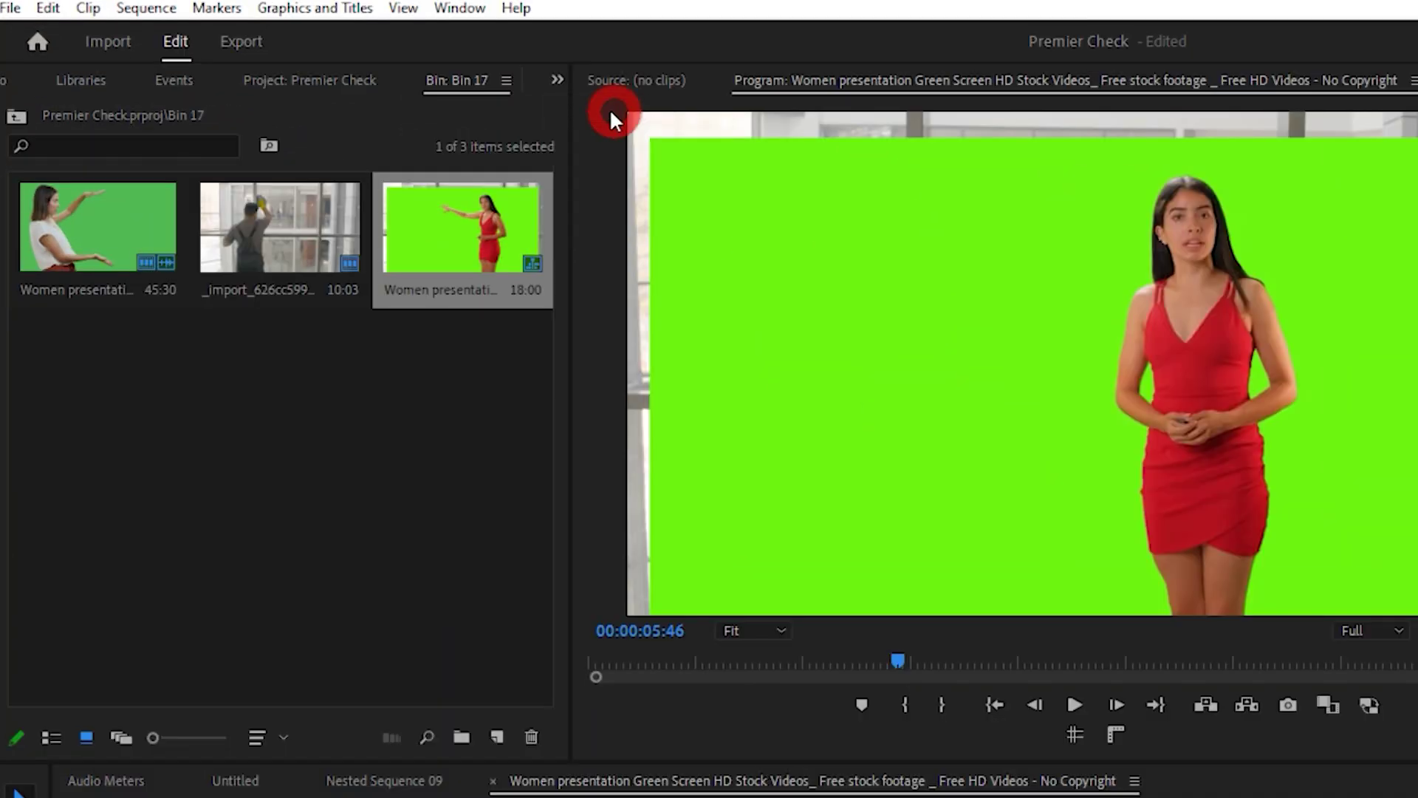
pyautogui.click(175, 109)
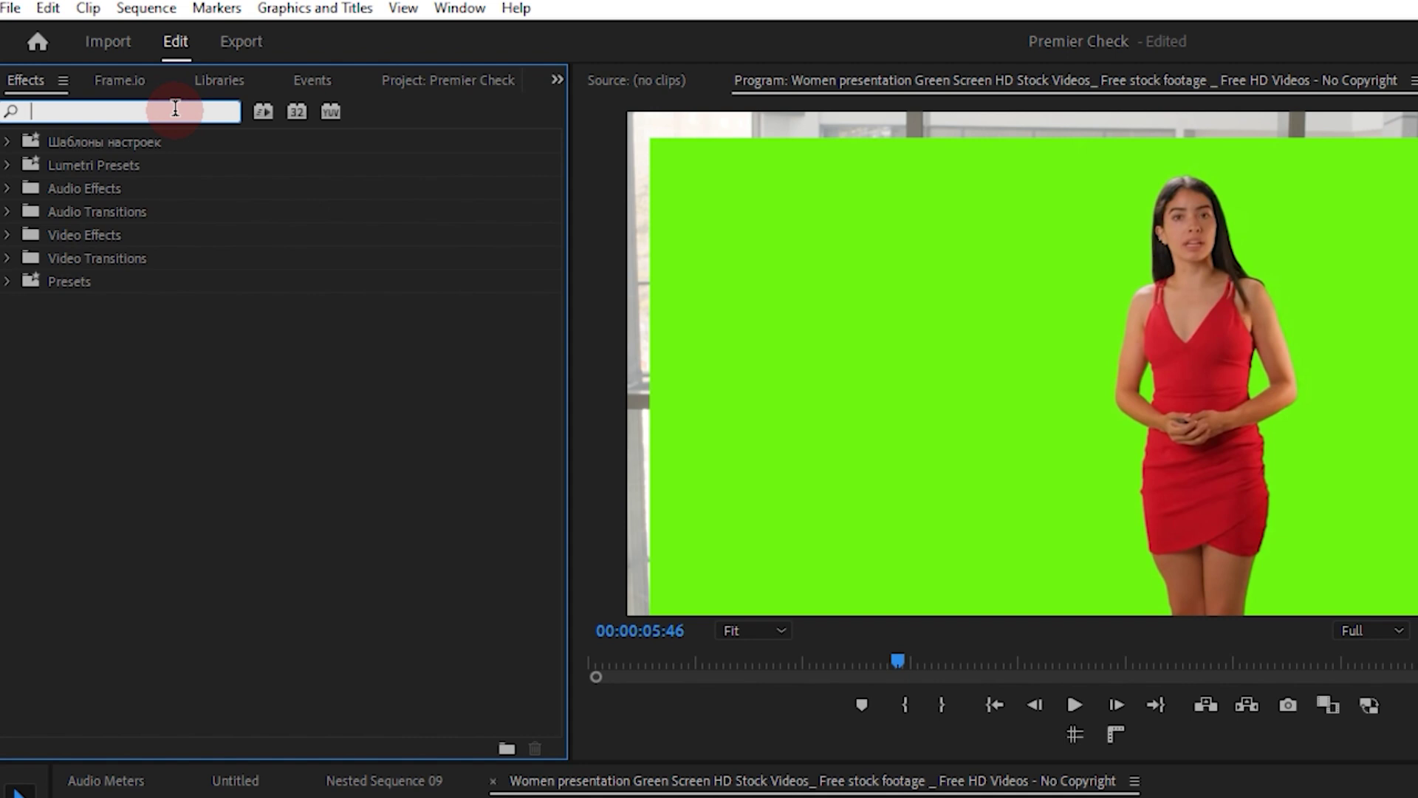
pyautogui.write('ul')
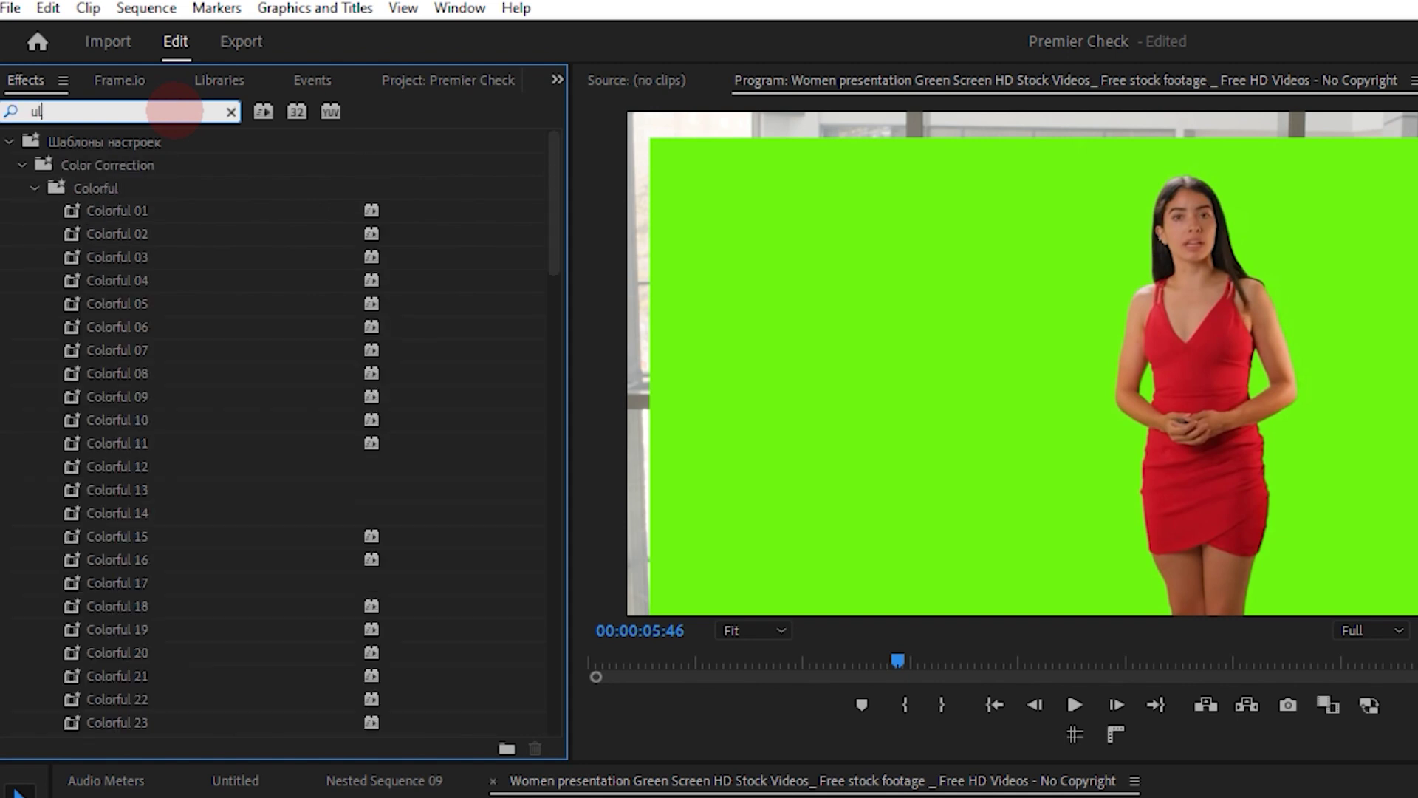
pyautogui.write('tra')
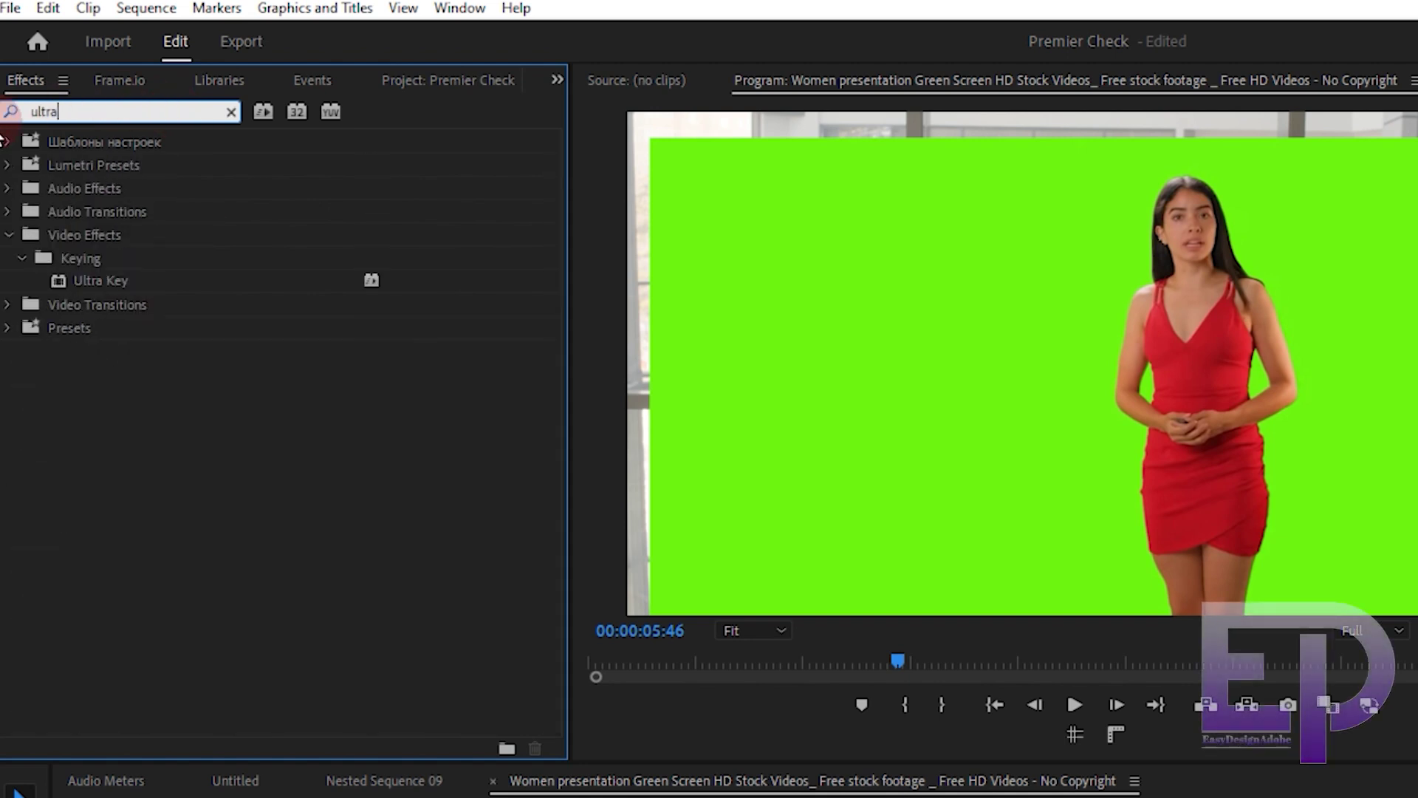
pyautogui.click(83, 281)
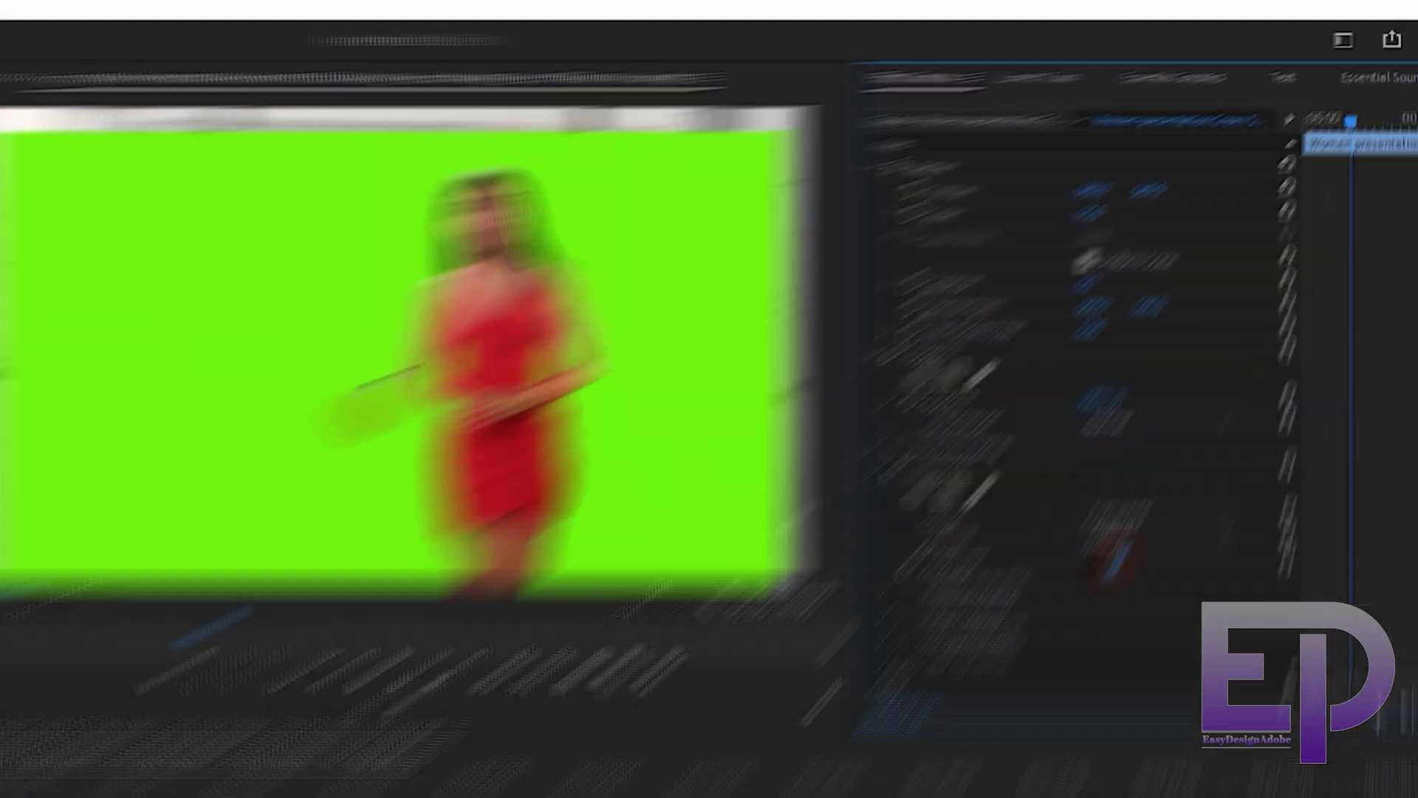
pyautogui.click(704, 270)
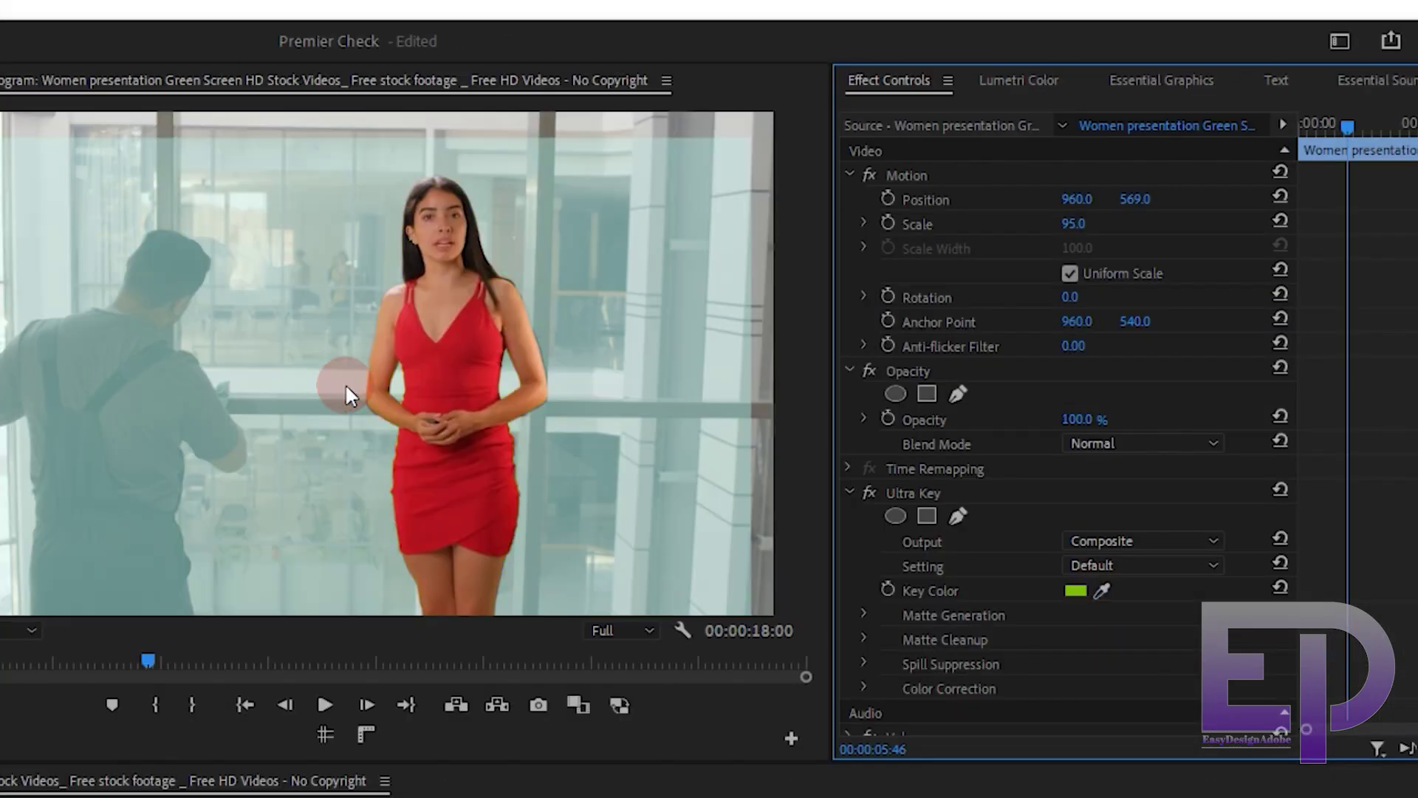
# Check the key's matte with Ultra Key's output set to Alpha Channel, and return the output to Composite
pyautogui.scroll(-2, 1195, 642)
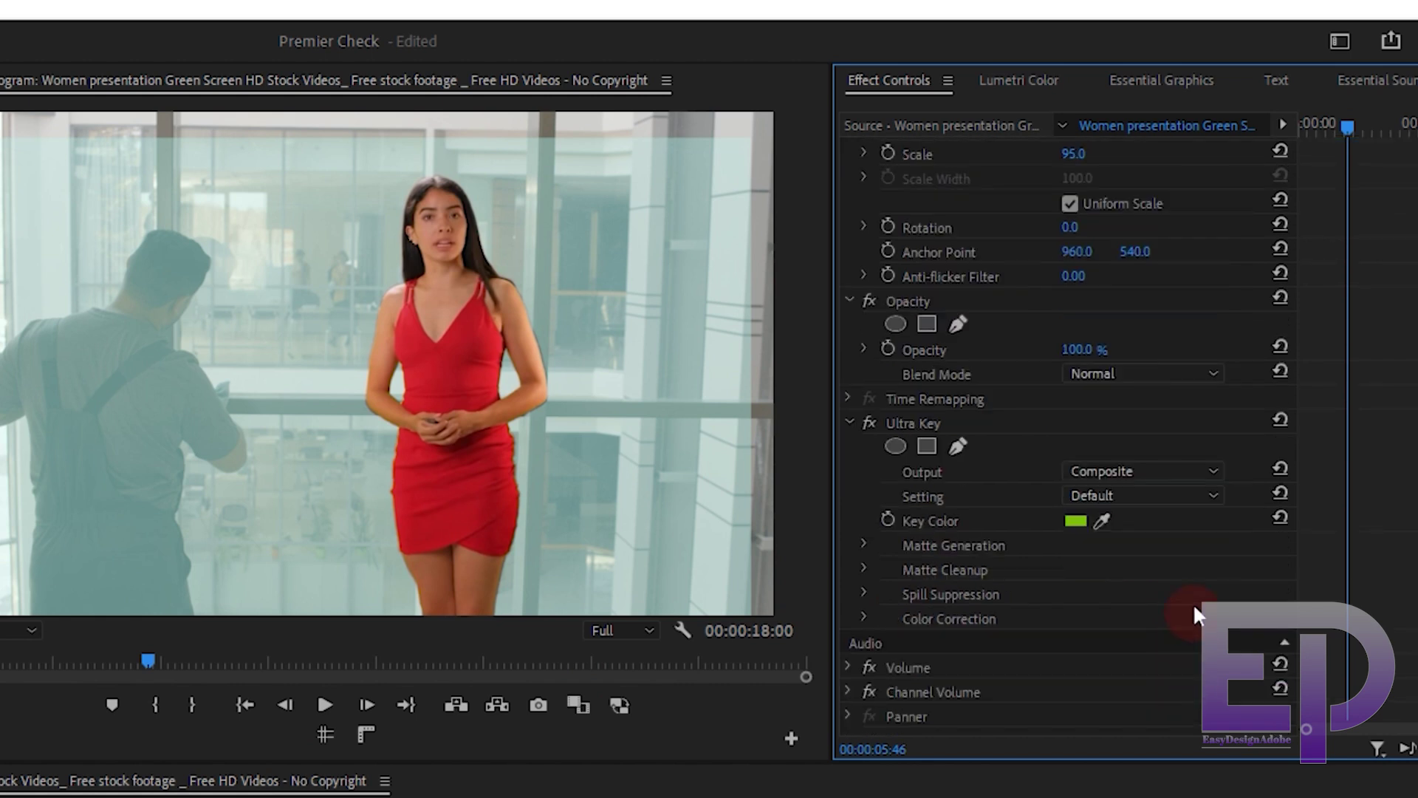
pyautogui.scroll(-1, 1182, 517)
pyautogui.click(1179, 425)
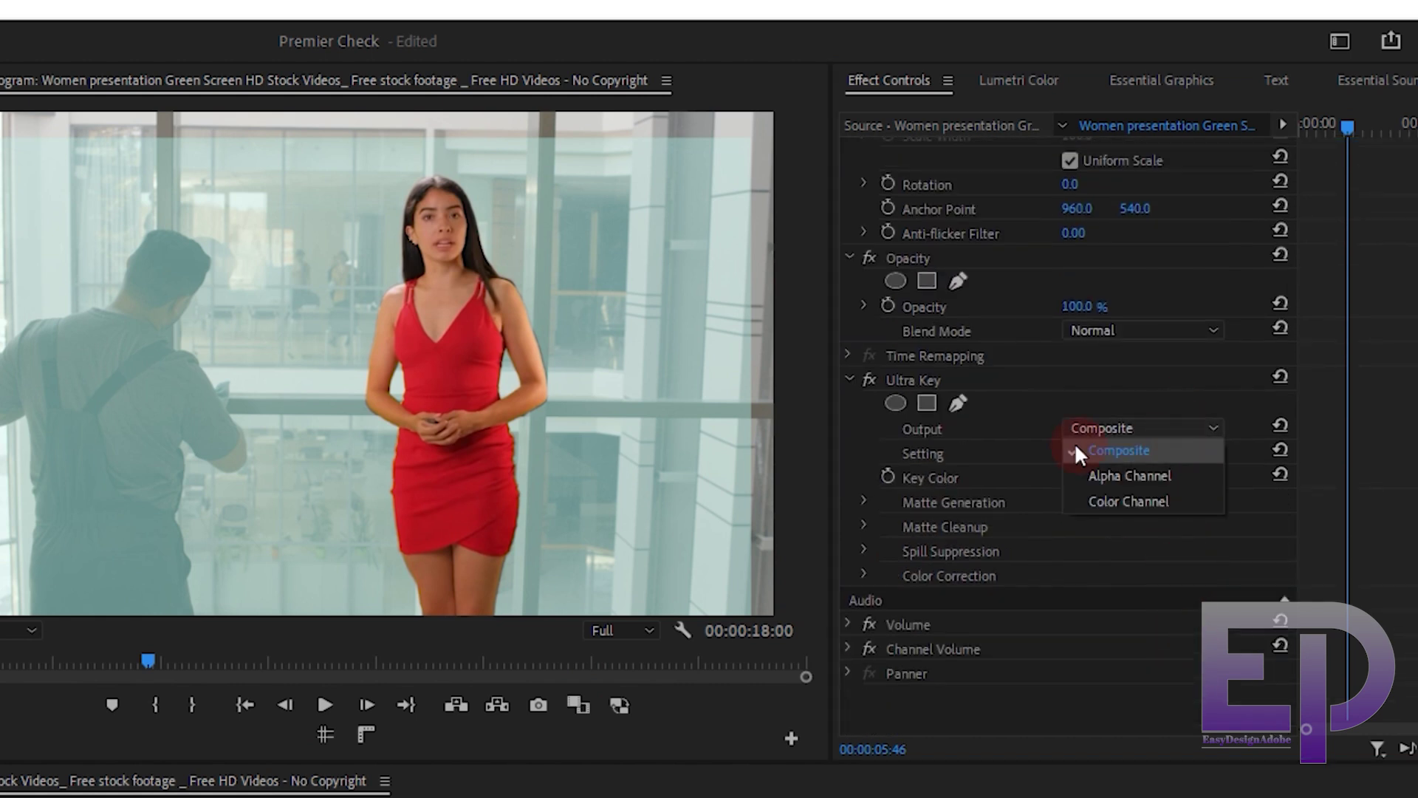
pyautogui.click(1165, 472)
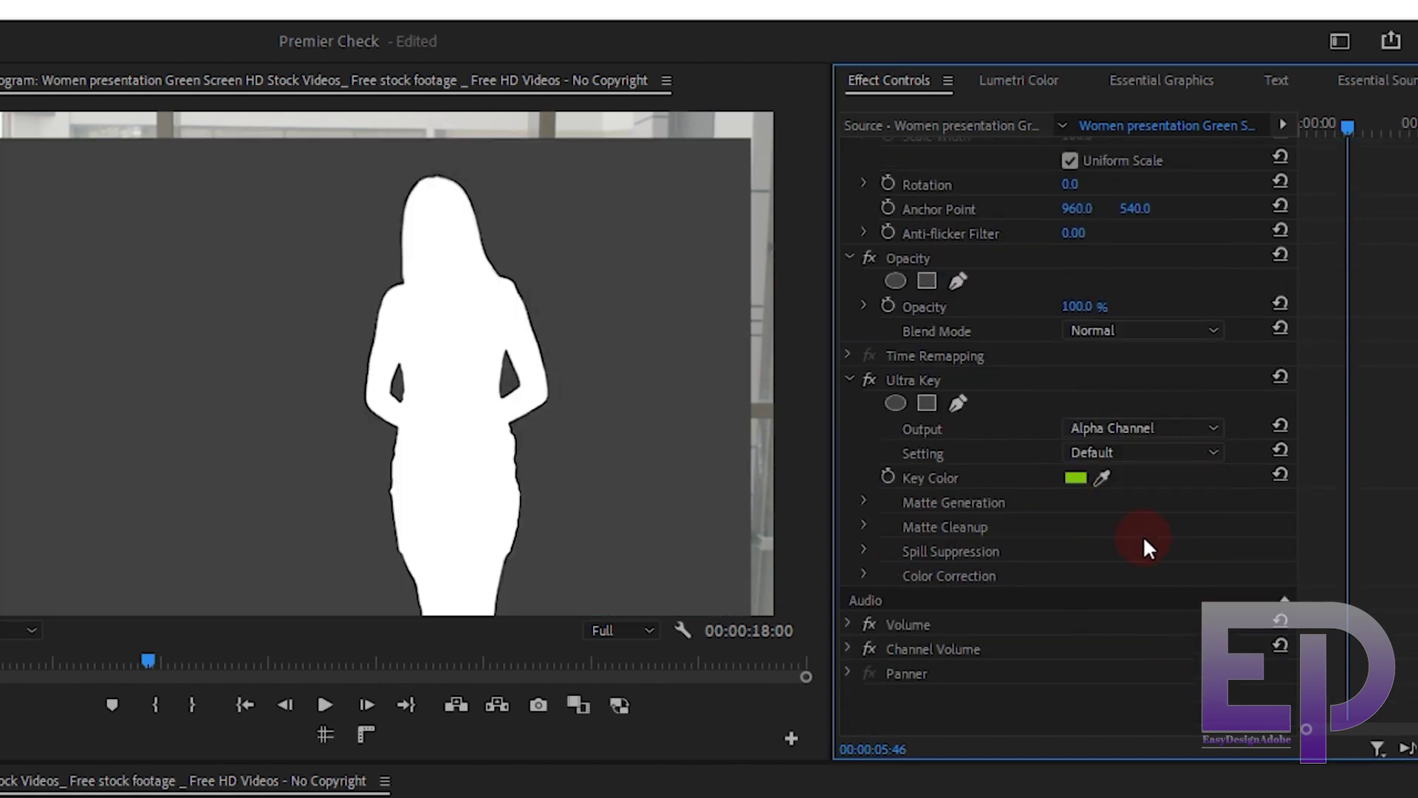
pyautogui.click(1158, 452)
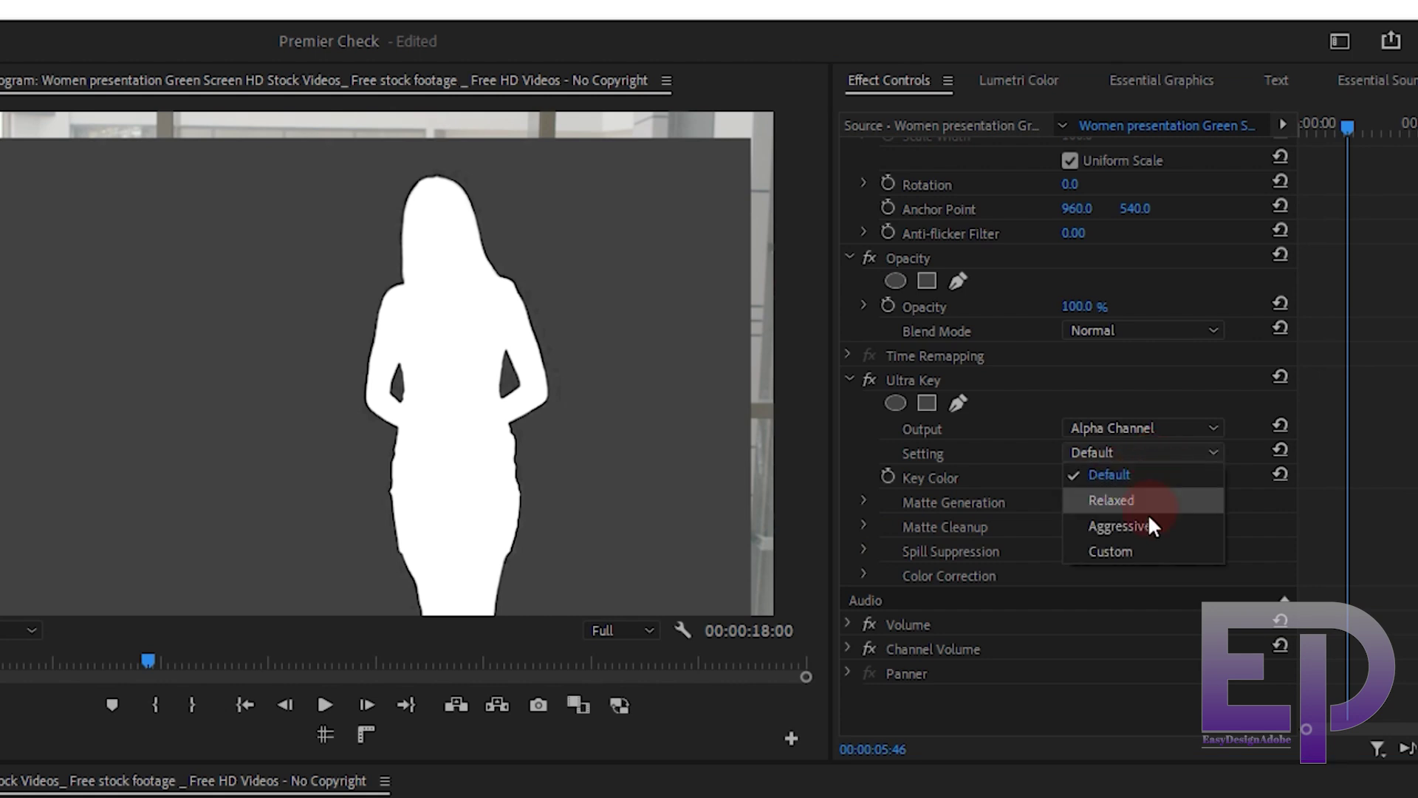
pyautogui.click(1157, 427)
pyautogui.click(1154, 449)
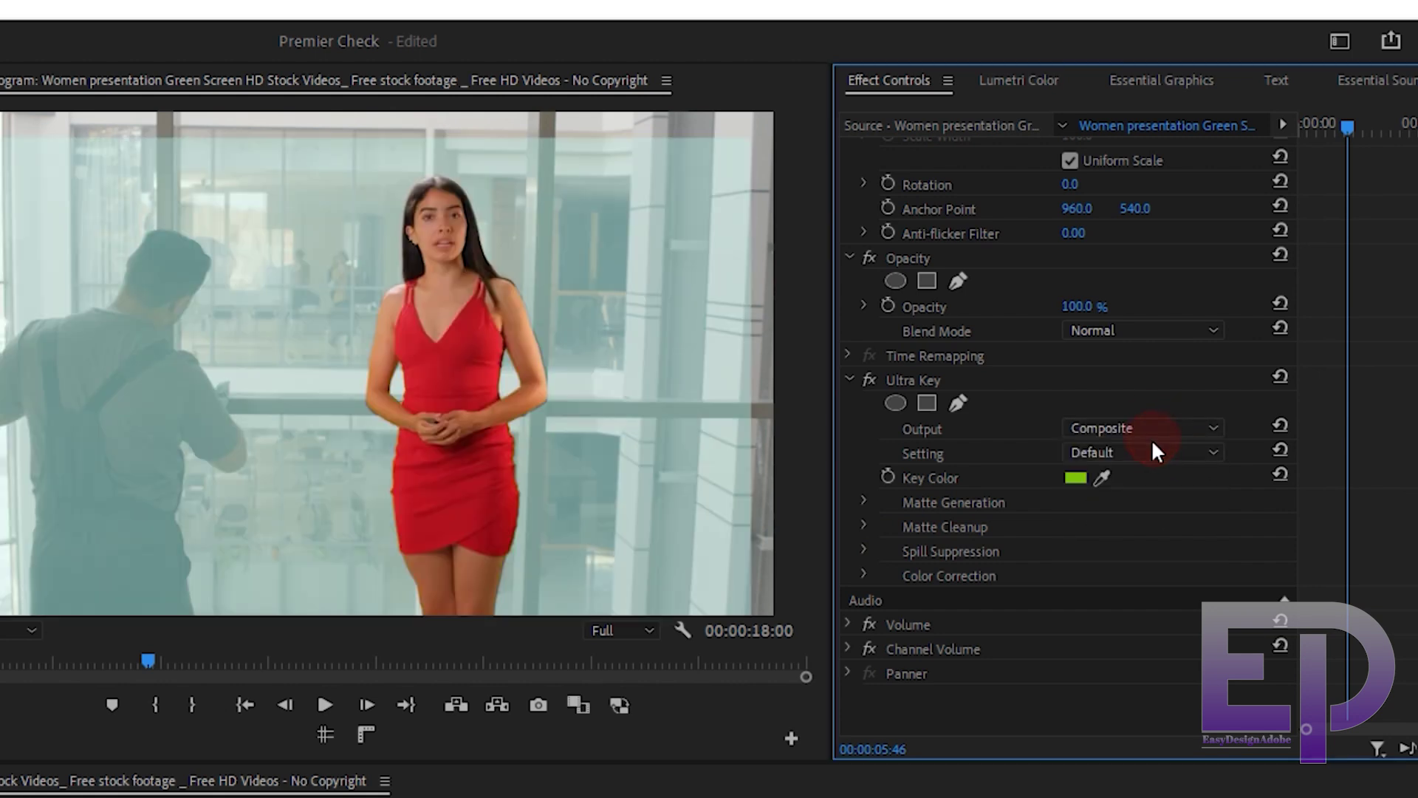
# Set the Ultra Key setting to Aggressive to remove the remaining backdrop haze
pyautogui.click(1142, 447)
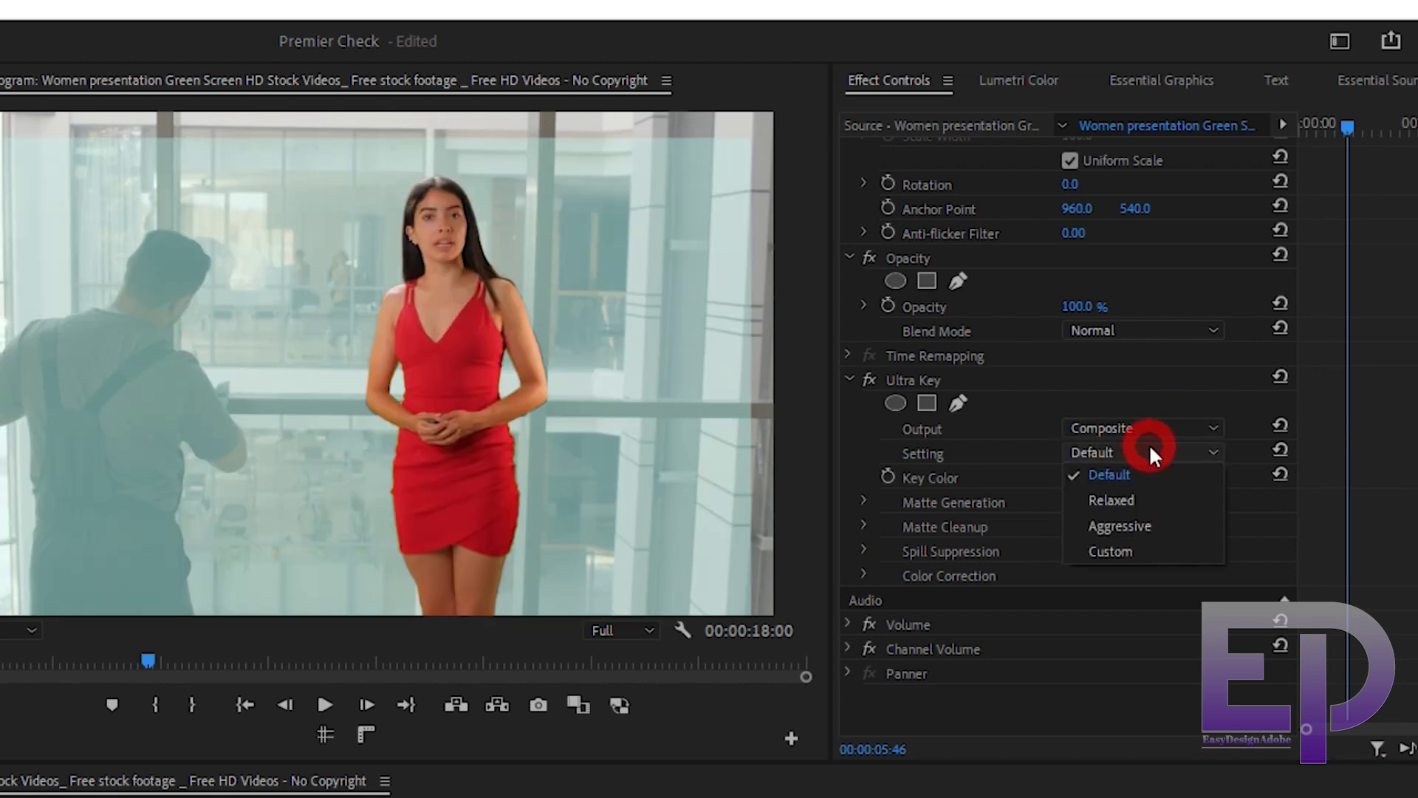
pyautogui.click(1157, 518)
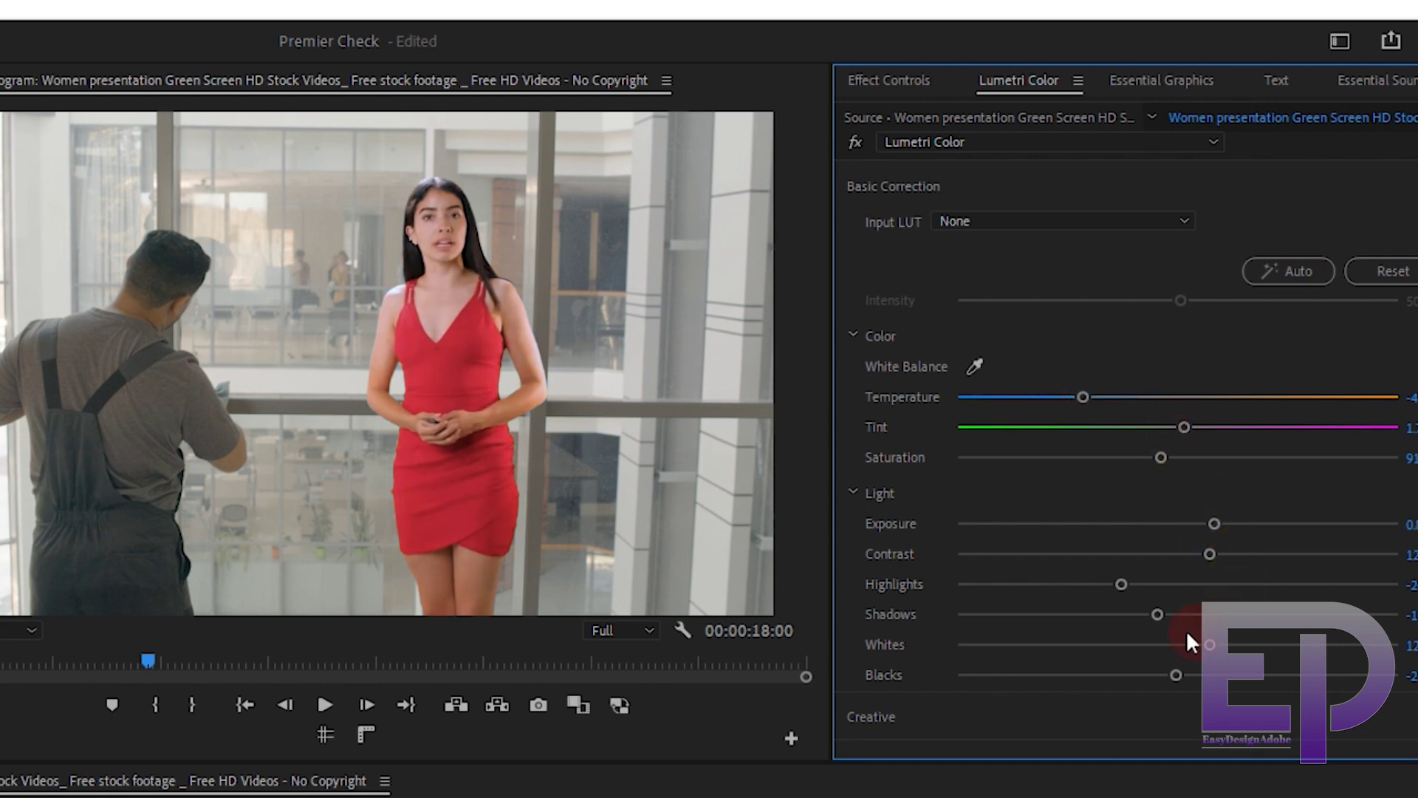
# Lower the woman clip's blacks in Lumetri Color, raise its shadows slightly, and set its contrast to about 37
pyautogui.moveTo(1177, 675); pyautogui.dragTo(1095, 706)
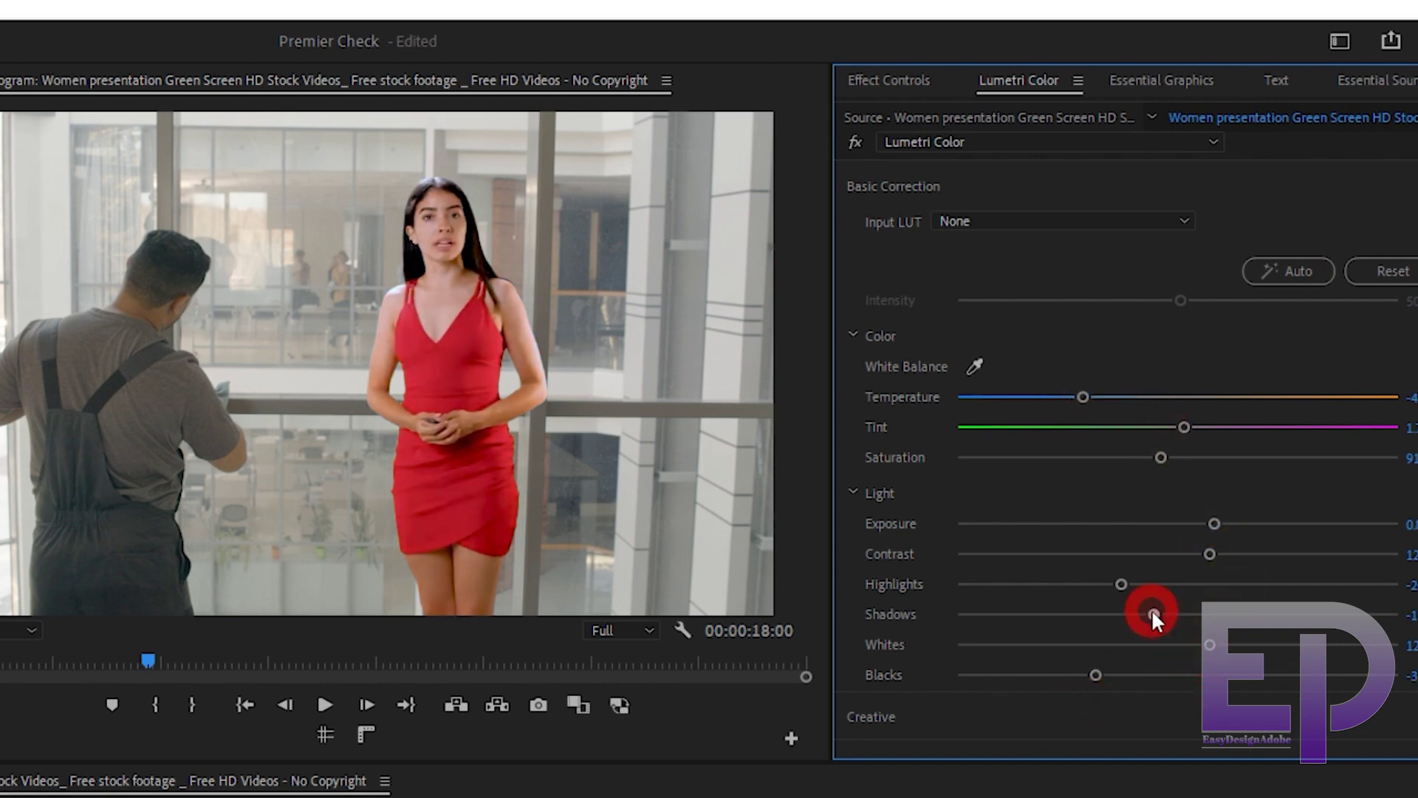
pyautogui.moveTo(1154, 613)
pyautogui.mouseDown()
pyautogui.moveTo(1044, 640)
pyautogui.moveTo(1290, 635)
pyautogui.moveTo(1164, 642)
pyautogui.moveTo(1167, 620)
pyautogui.mouseUp()
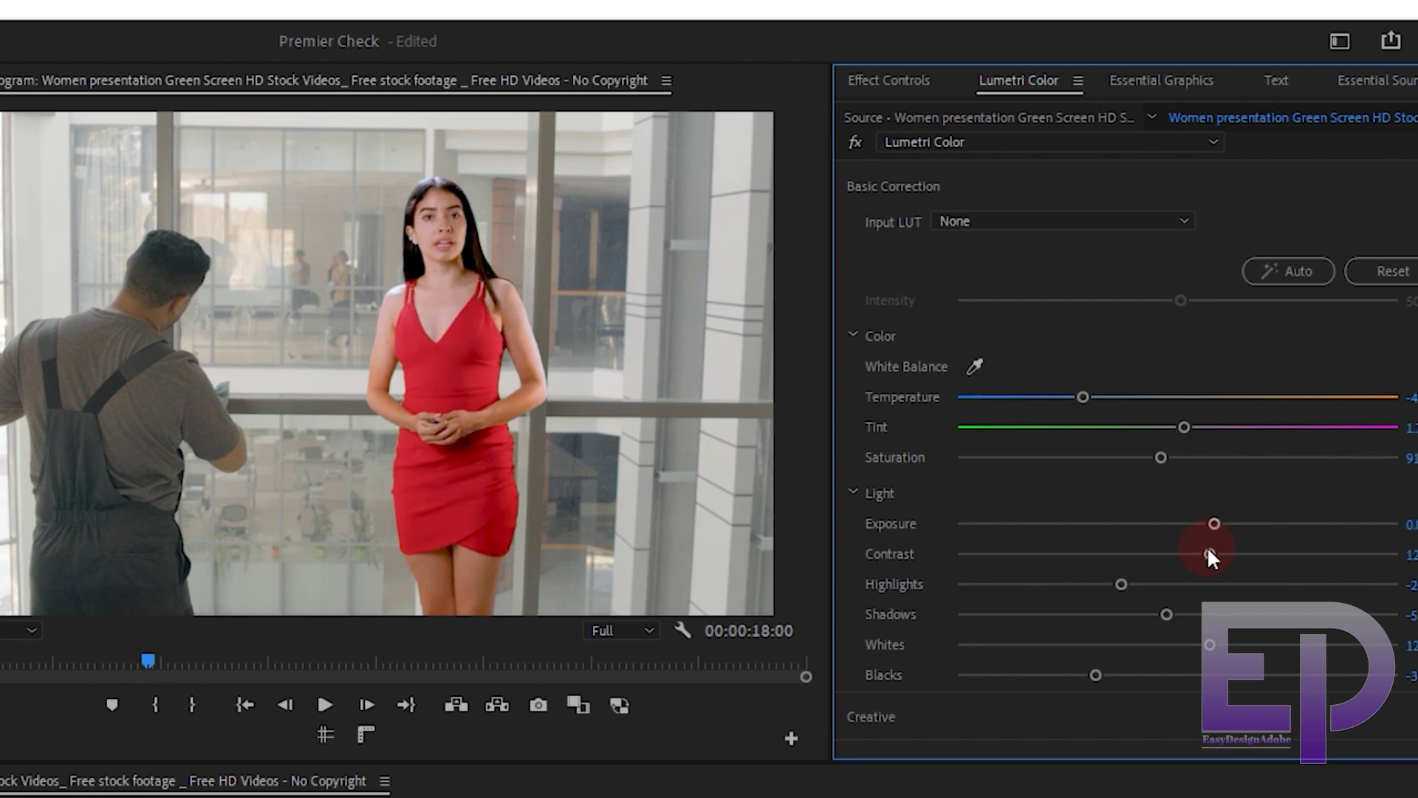
pyautogui.moveTo(1210, 555); pyautogui.dragTo(1191, 588)
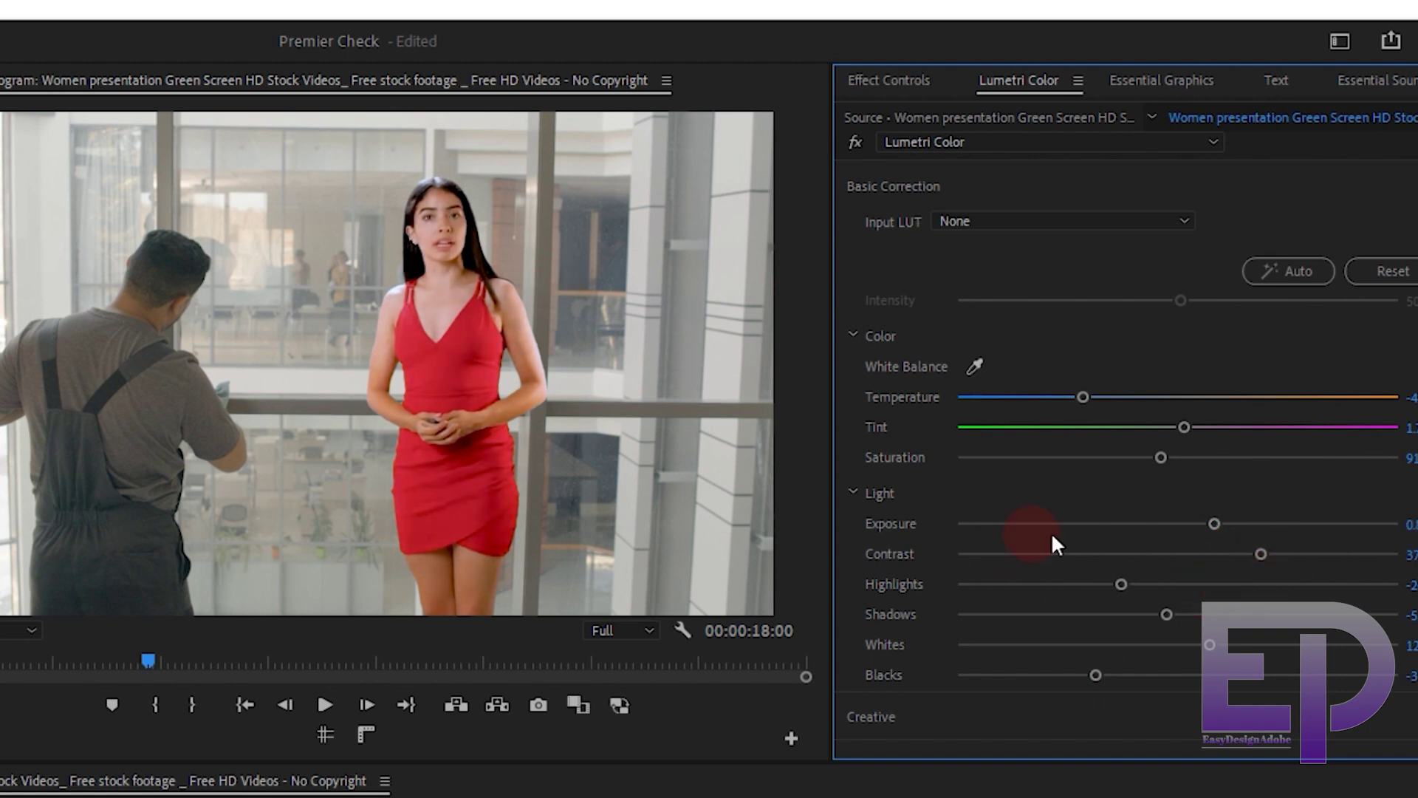
# Compare the woman clip with and without its Lumetri Color correction
pyautogui.click(855, 145)
pyautogui.click(857, 143)
pyautogui.click(859, 144)
pyautogui.click(862, 145)
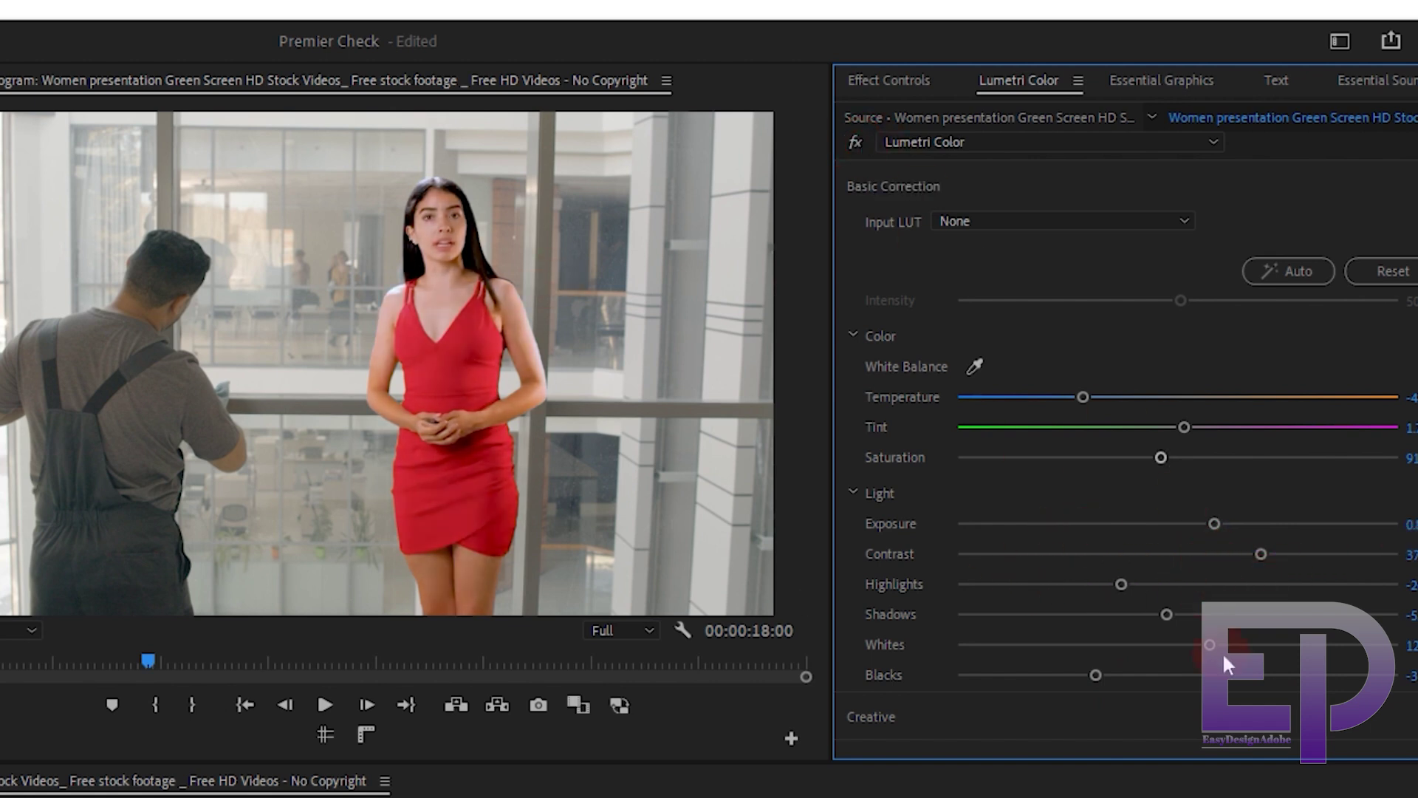
# Play back the keyed sequence to check the composite, and save the project
pyautogui.press('space')
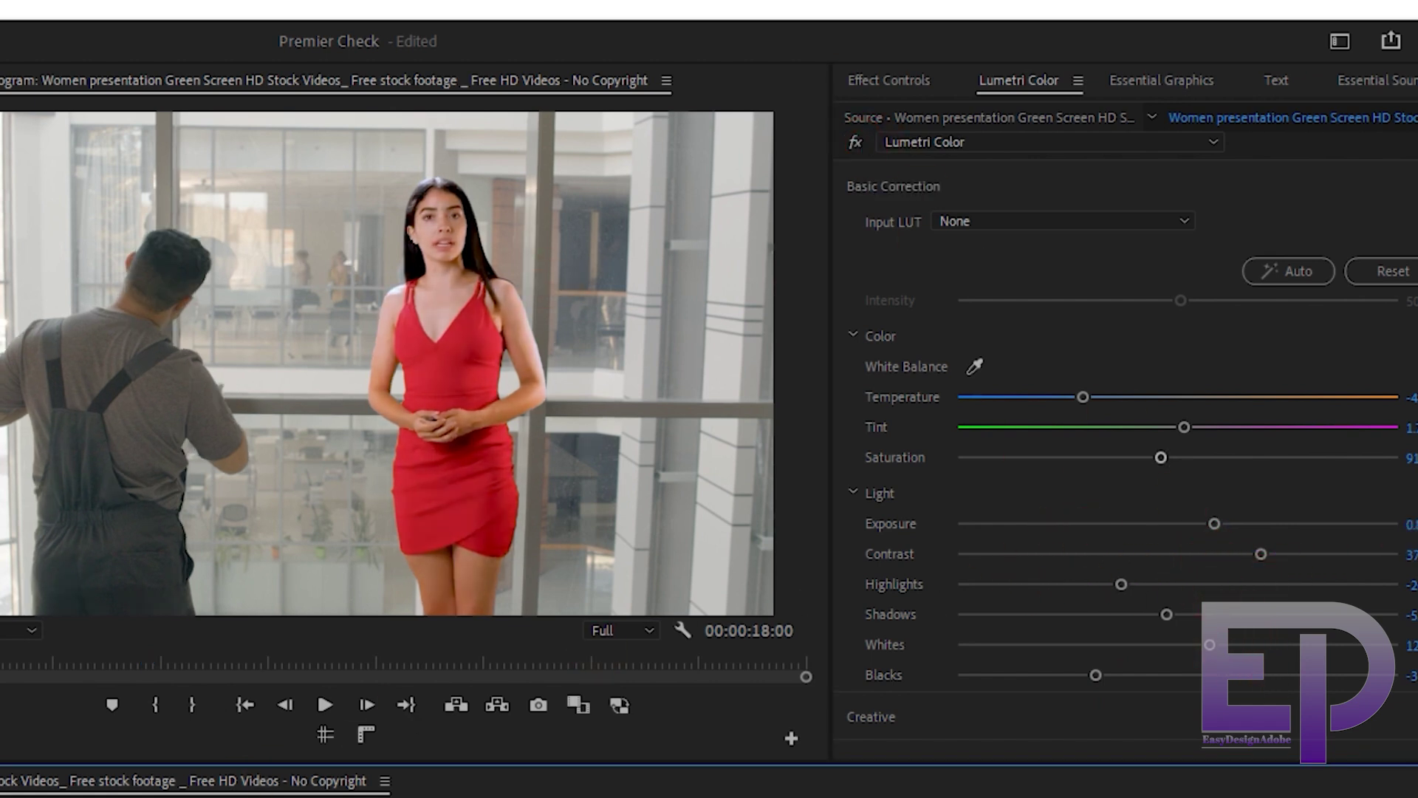
pyautogui.press('space')
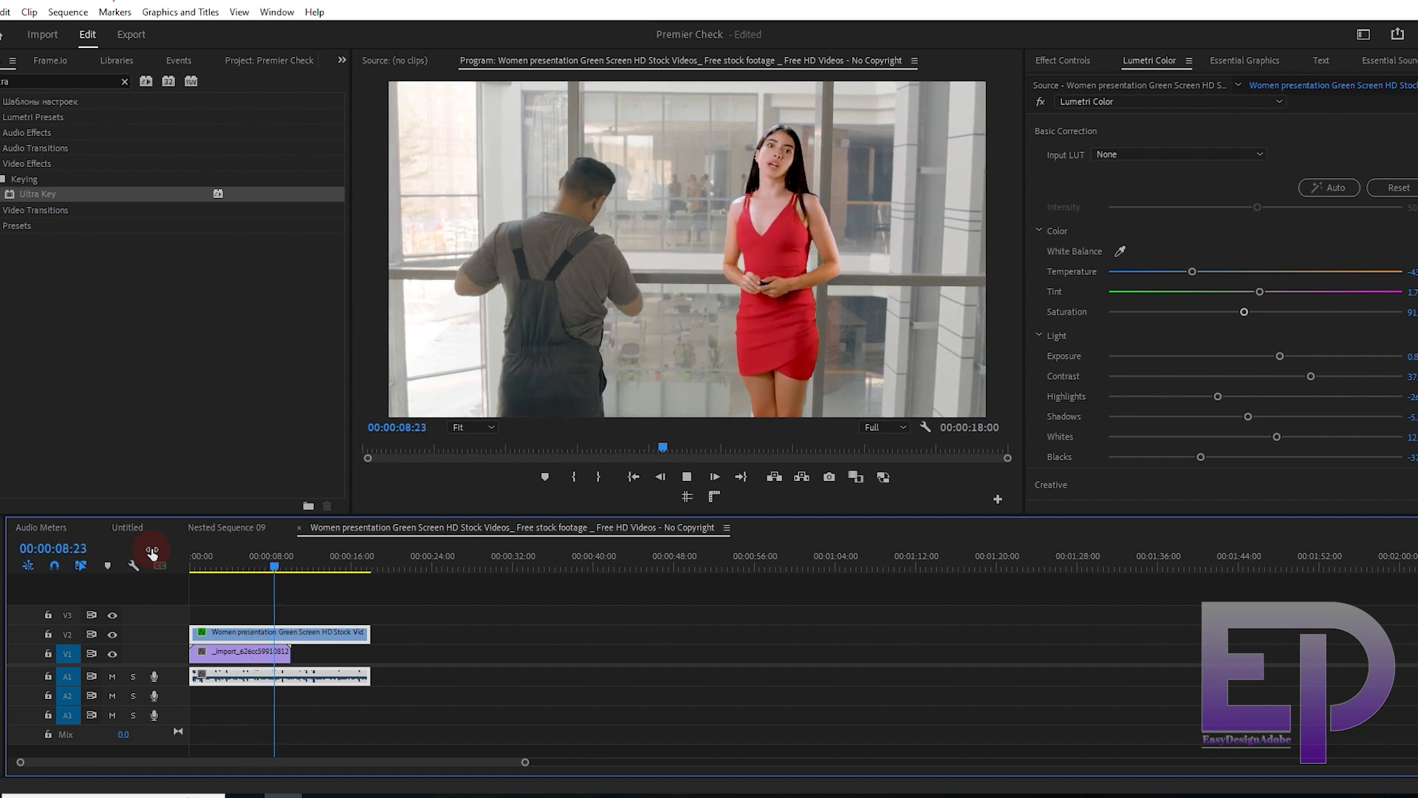
pyautogui.press('space')
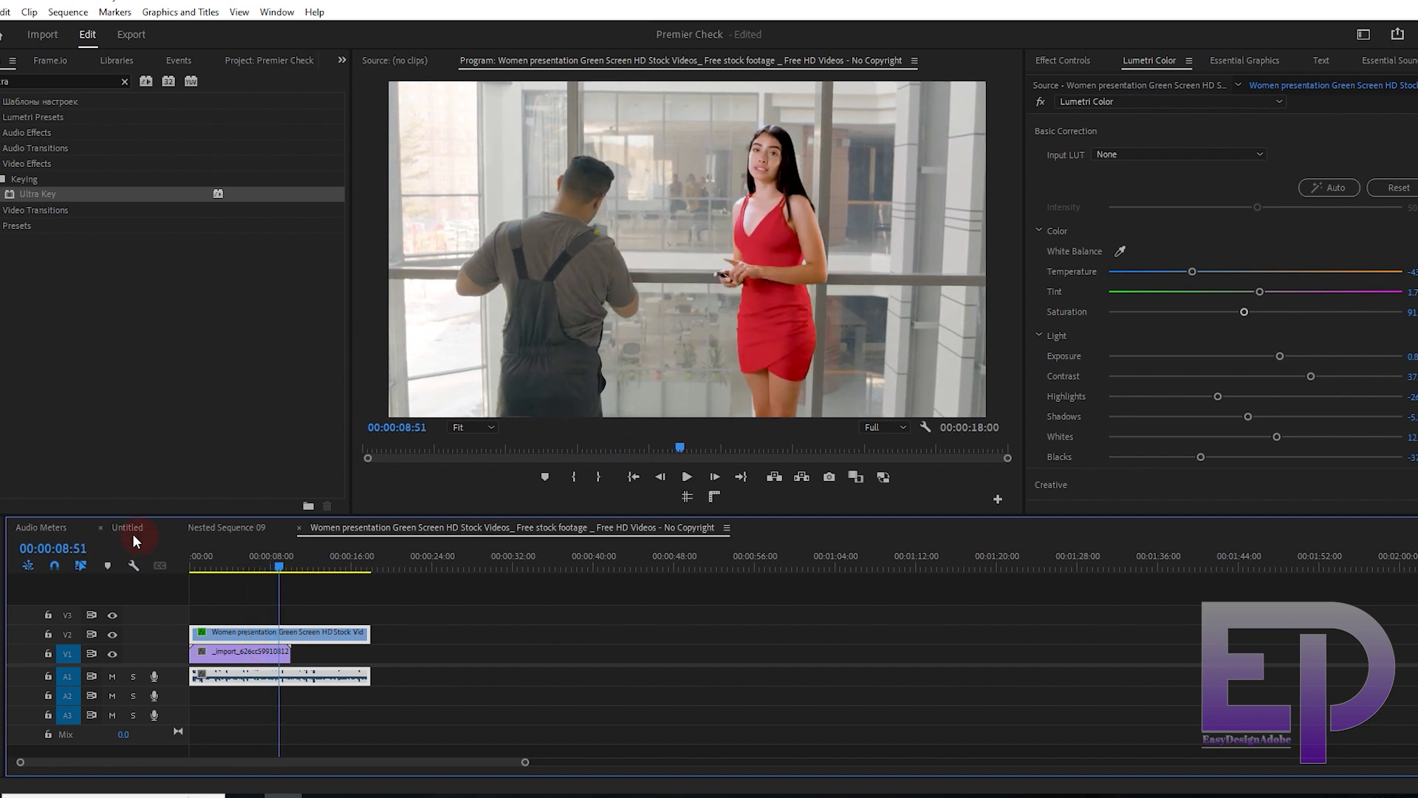
pyautogui.hotkey('ctrl', 's')
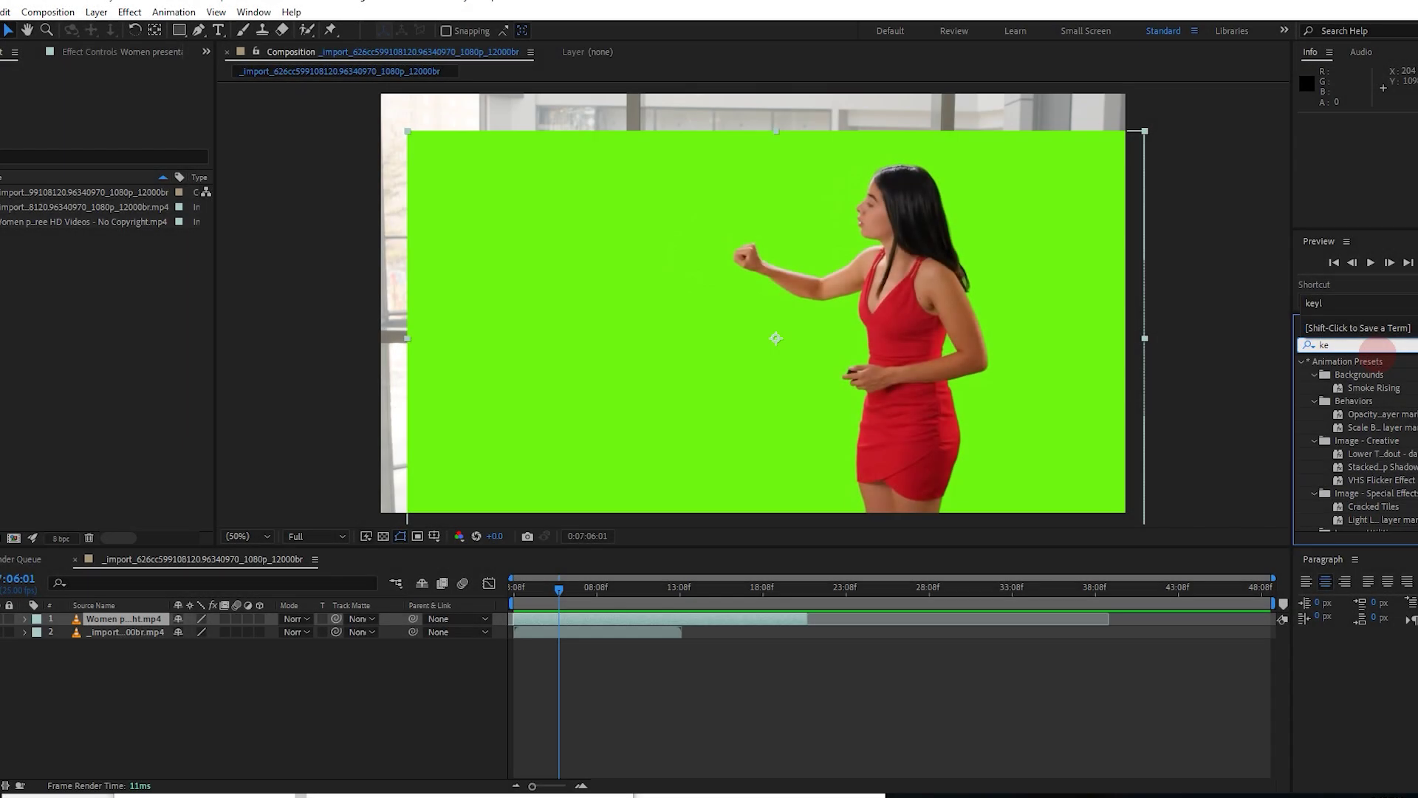
# In After Effects, apply Keylight (1.2) to the green-screen woman layer and sample the green backdrop as its screen colour
pyautogui.write('yl')
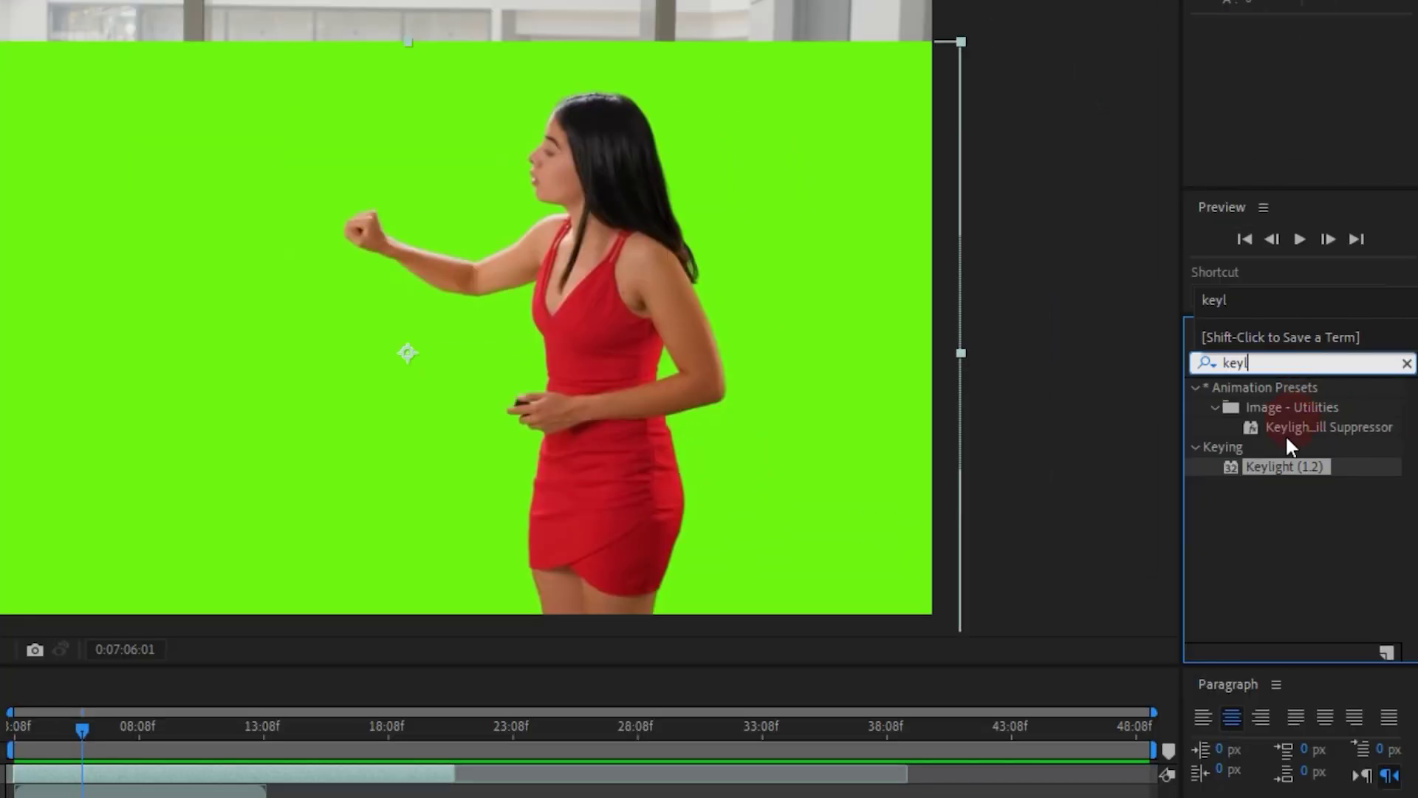
pyautogui.moveTo(1284, 467); pyautogui.dragTo(418, 475)
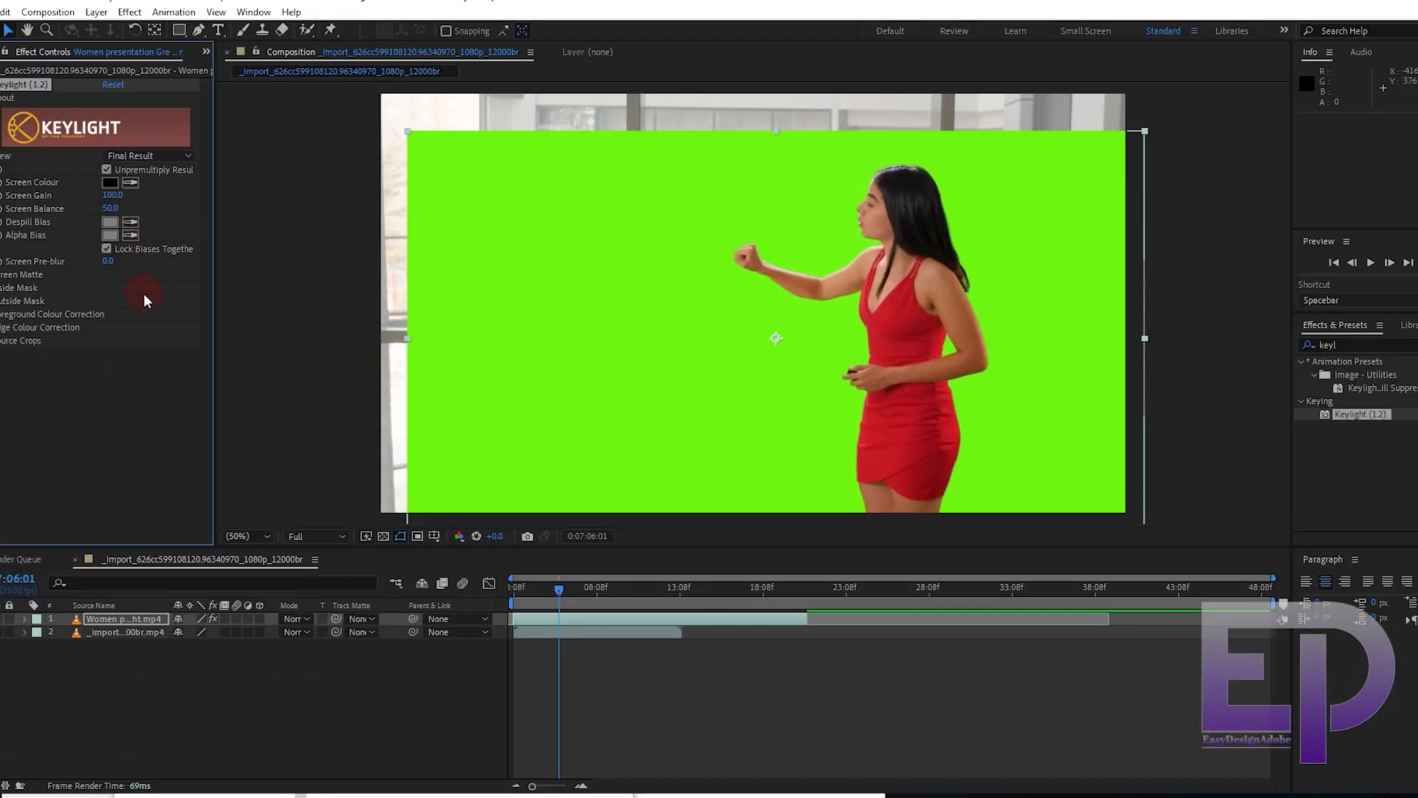
pyautogui.click(130, 181)
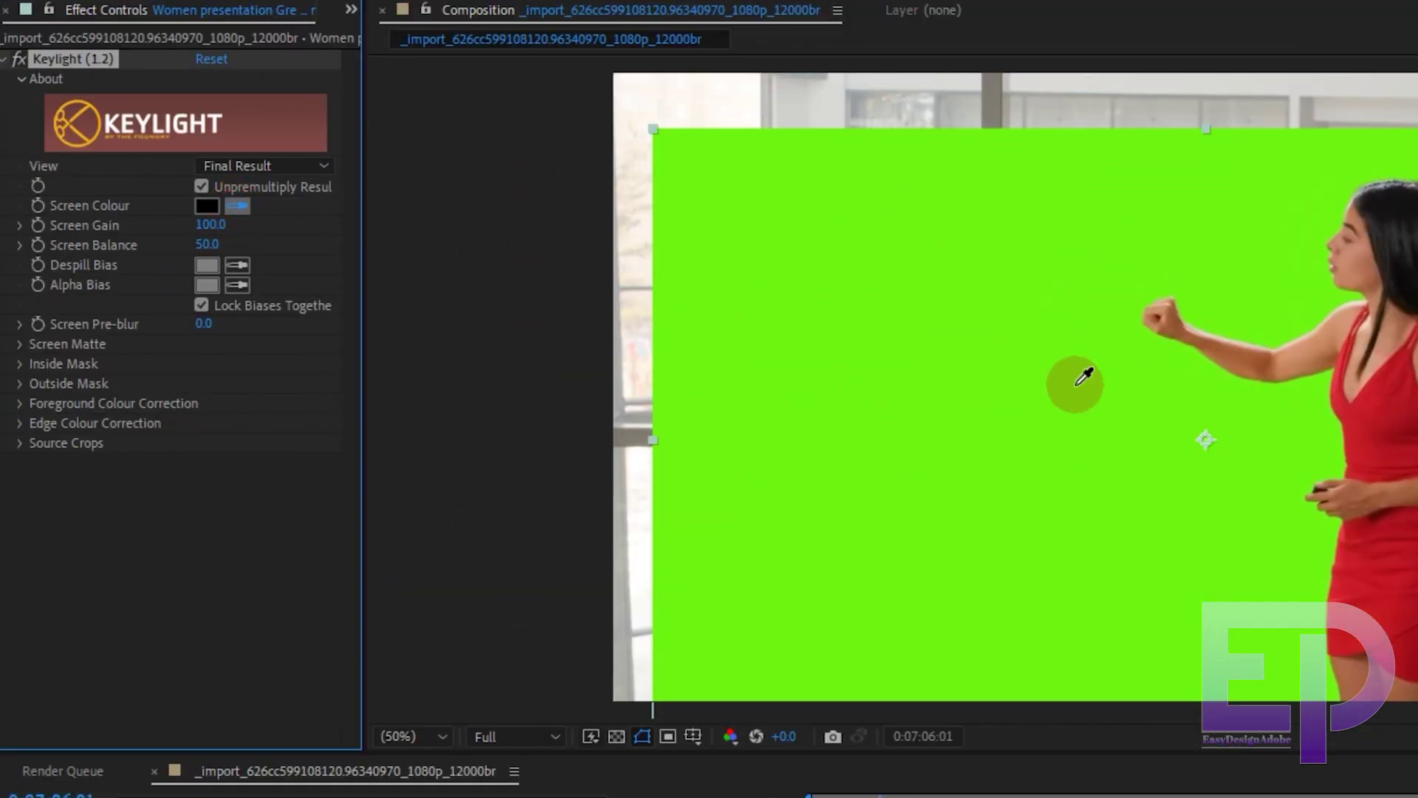
pyautogui.click(688, 302)
pyautogui.click(464, 226)
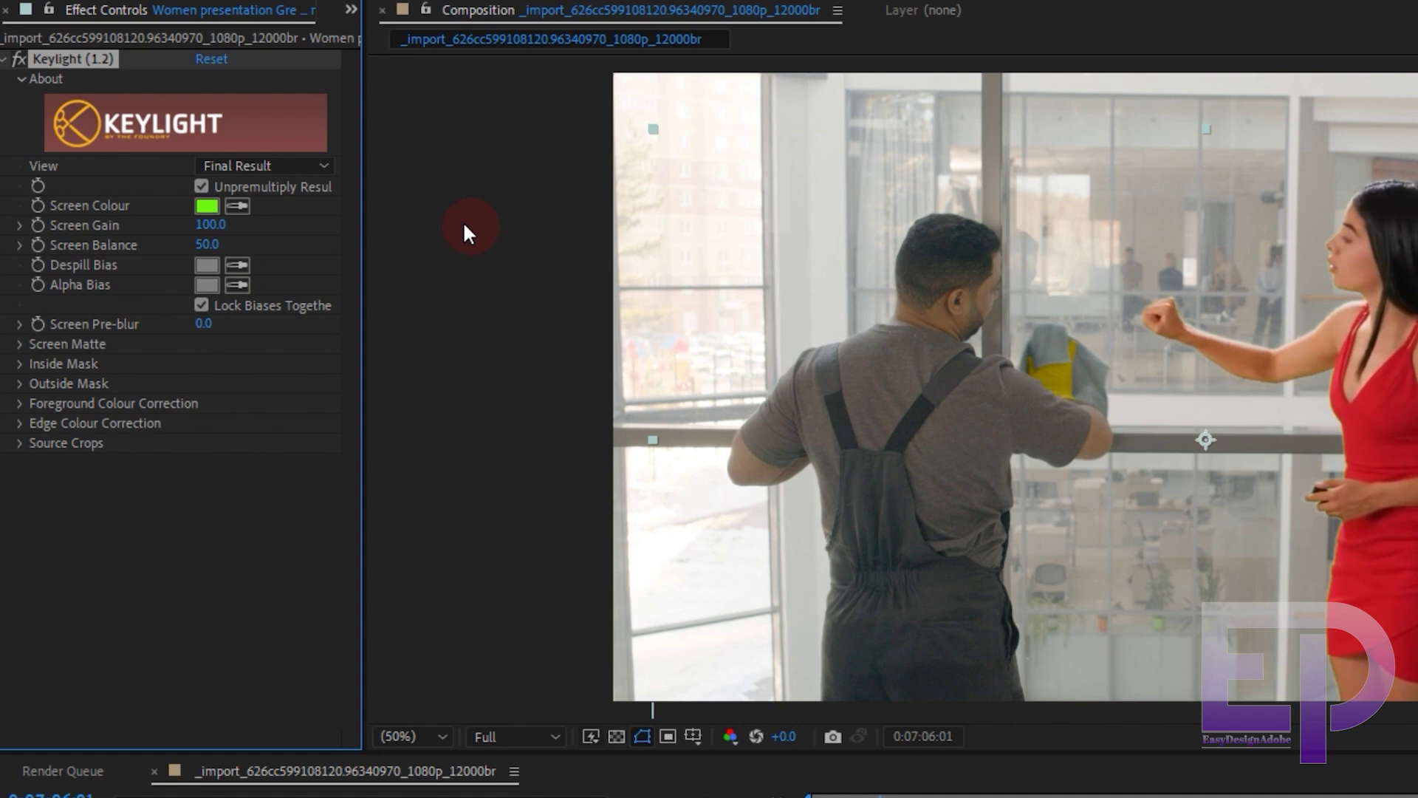
# Clean up the matte in Keylight's Screen Matte view by setting Clip Black to 77, and restore the Final Result view
pyautogui.click(305, 169)
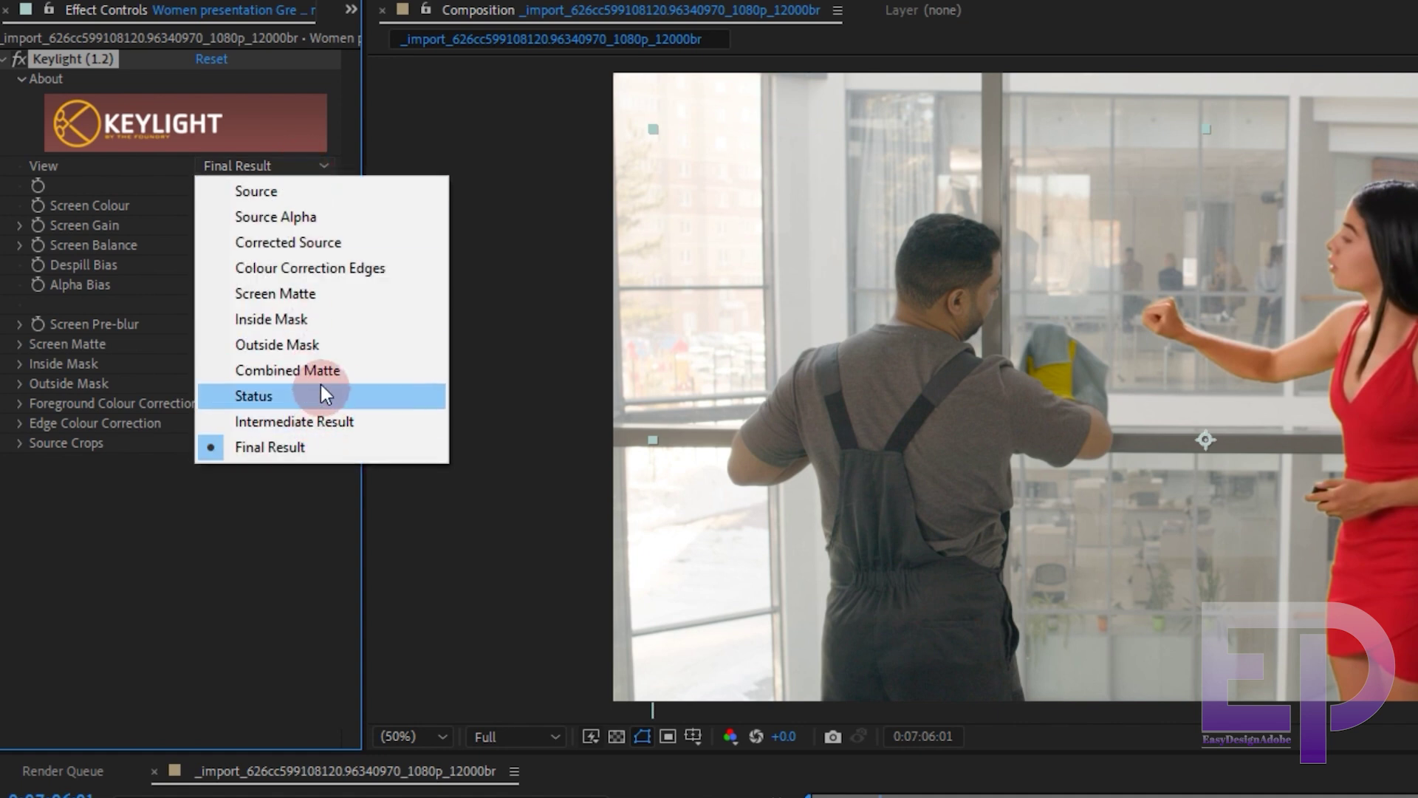
pyautogui.click(322, 294)
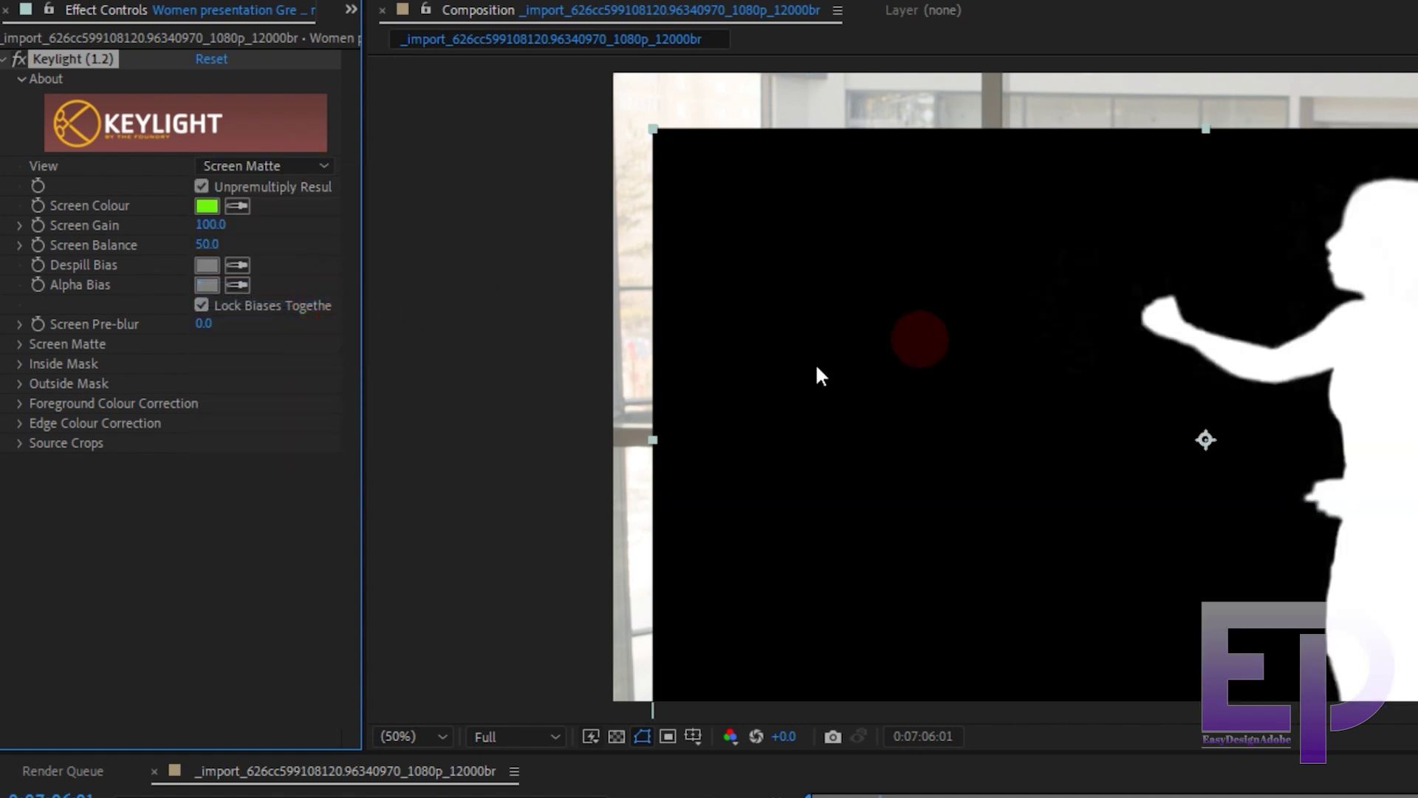
pyautogui.click(18, 298)
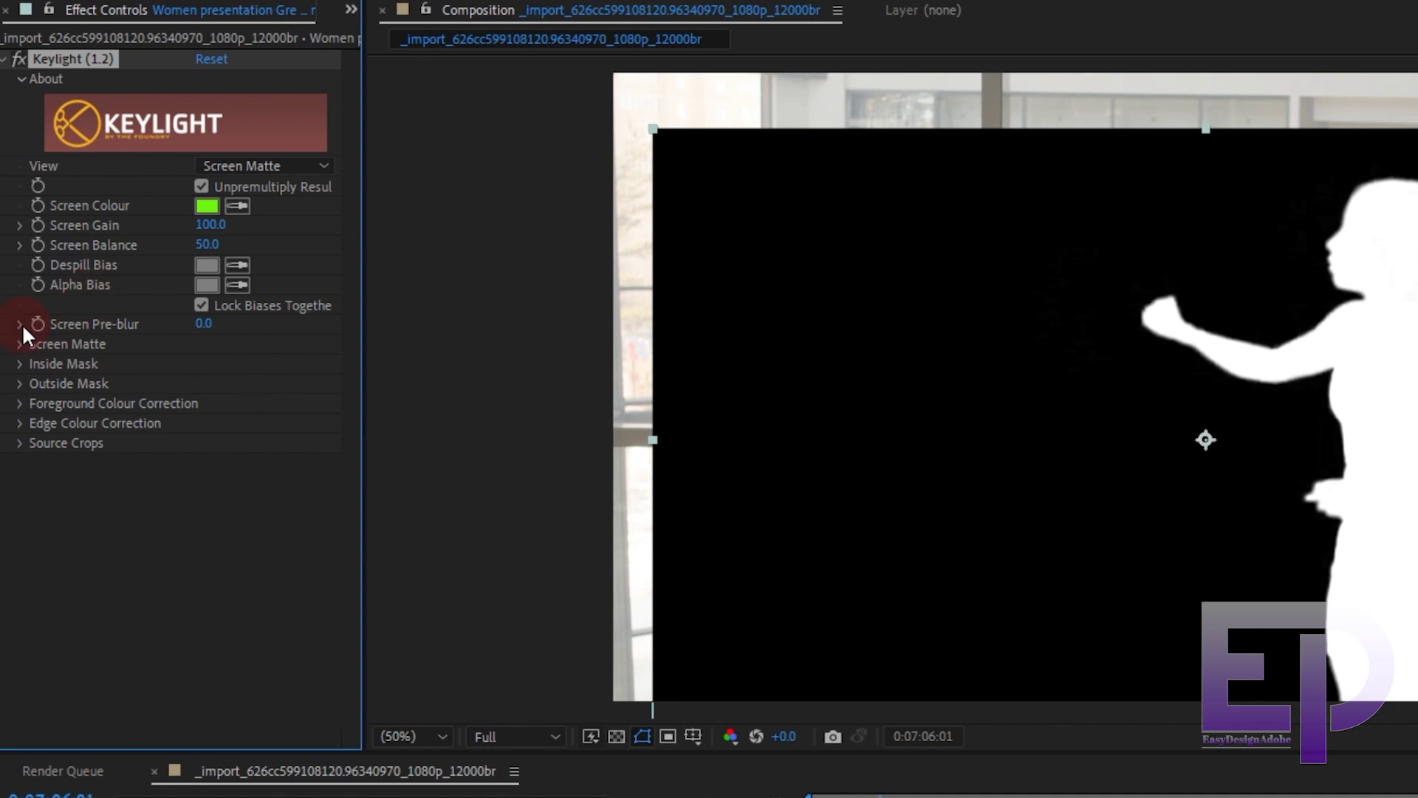
pyautogui.click(21, 345)
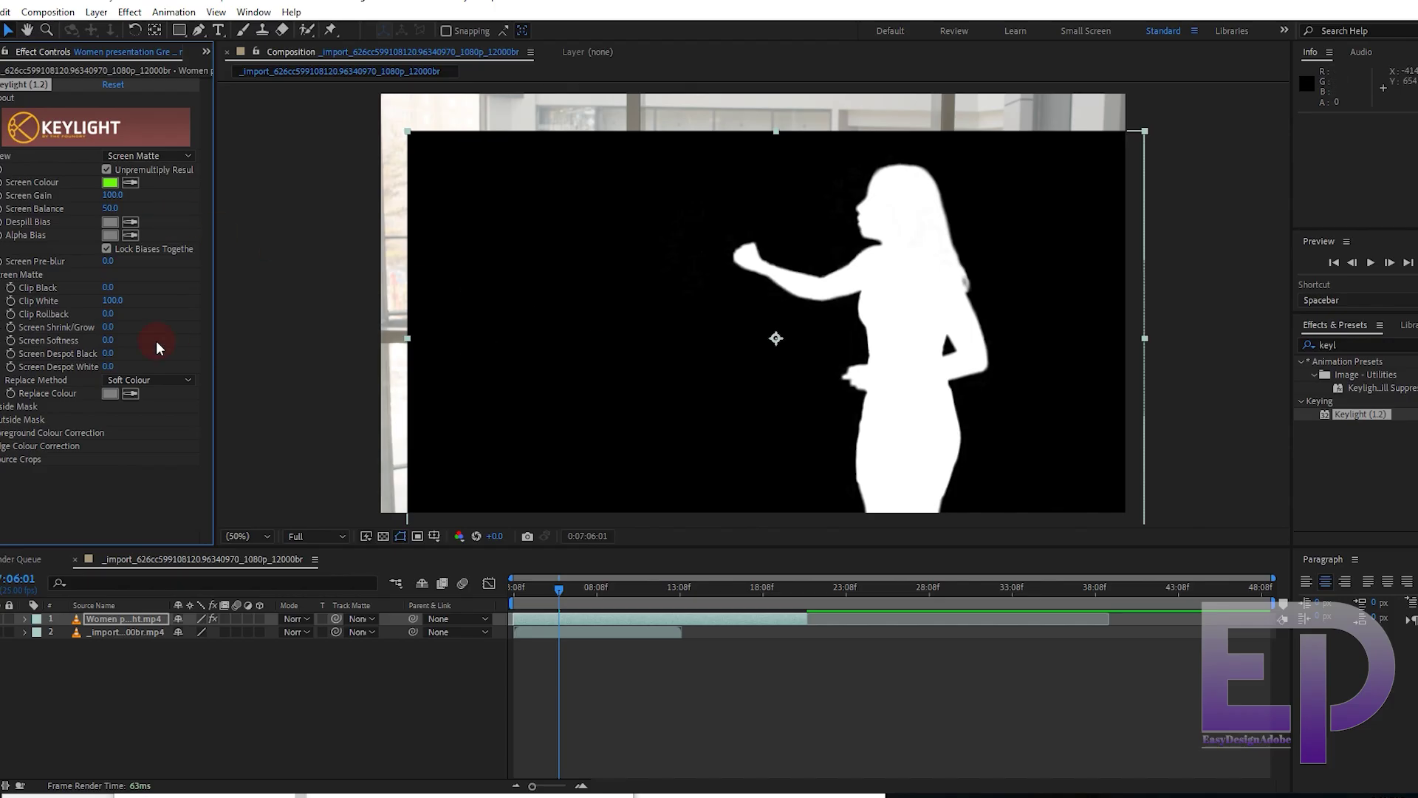
pyautogui.moveTo(108, 287); pyautogui.dragTo(166, 286)
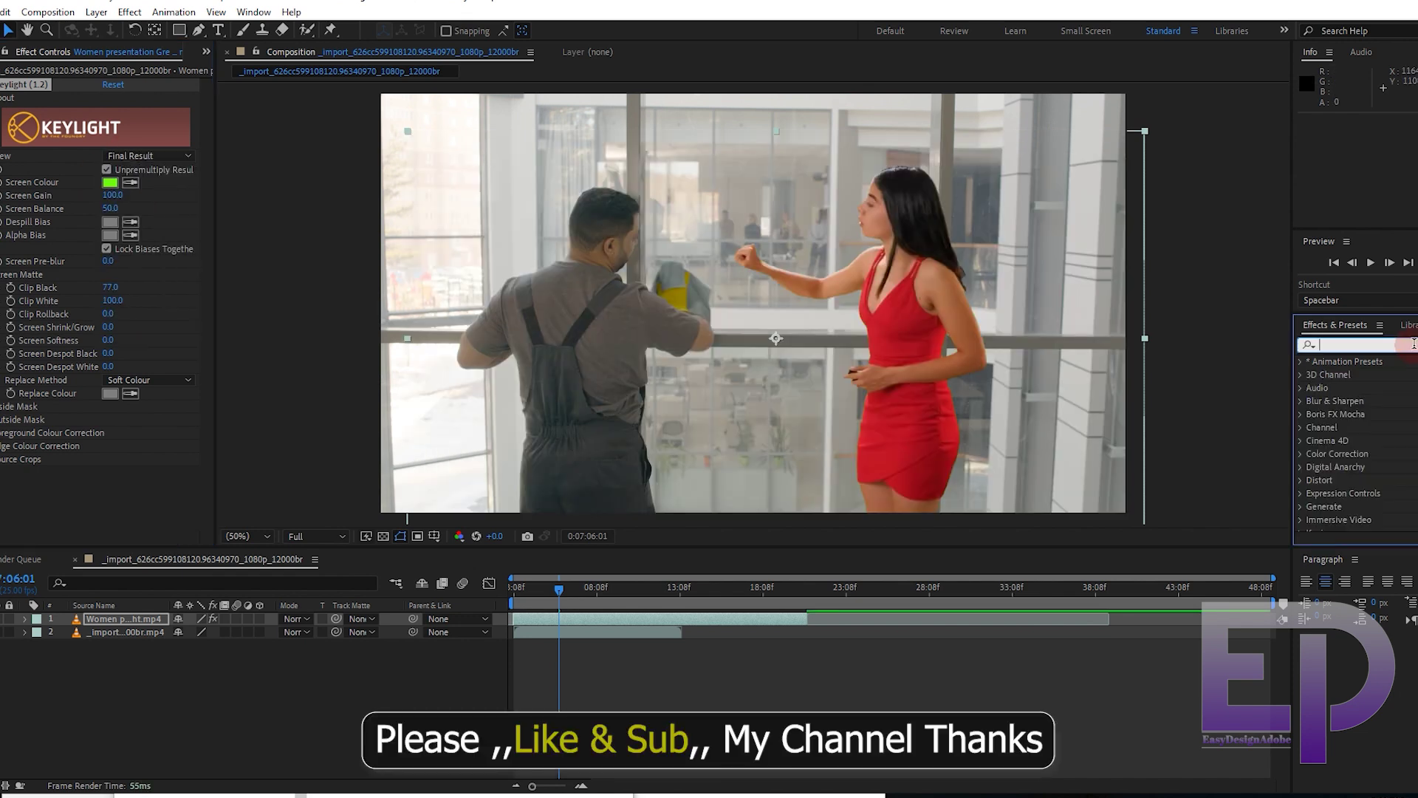
# Find the Lumetri Color effect with the search term "lume" and apply it to the woman layer
pyautogui.click(1413, 343)
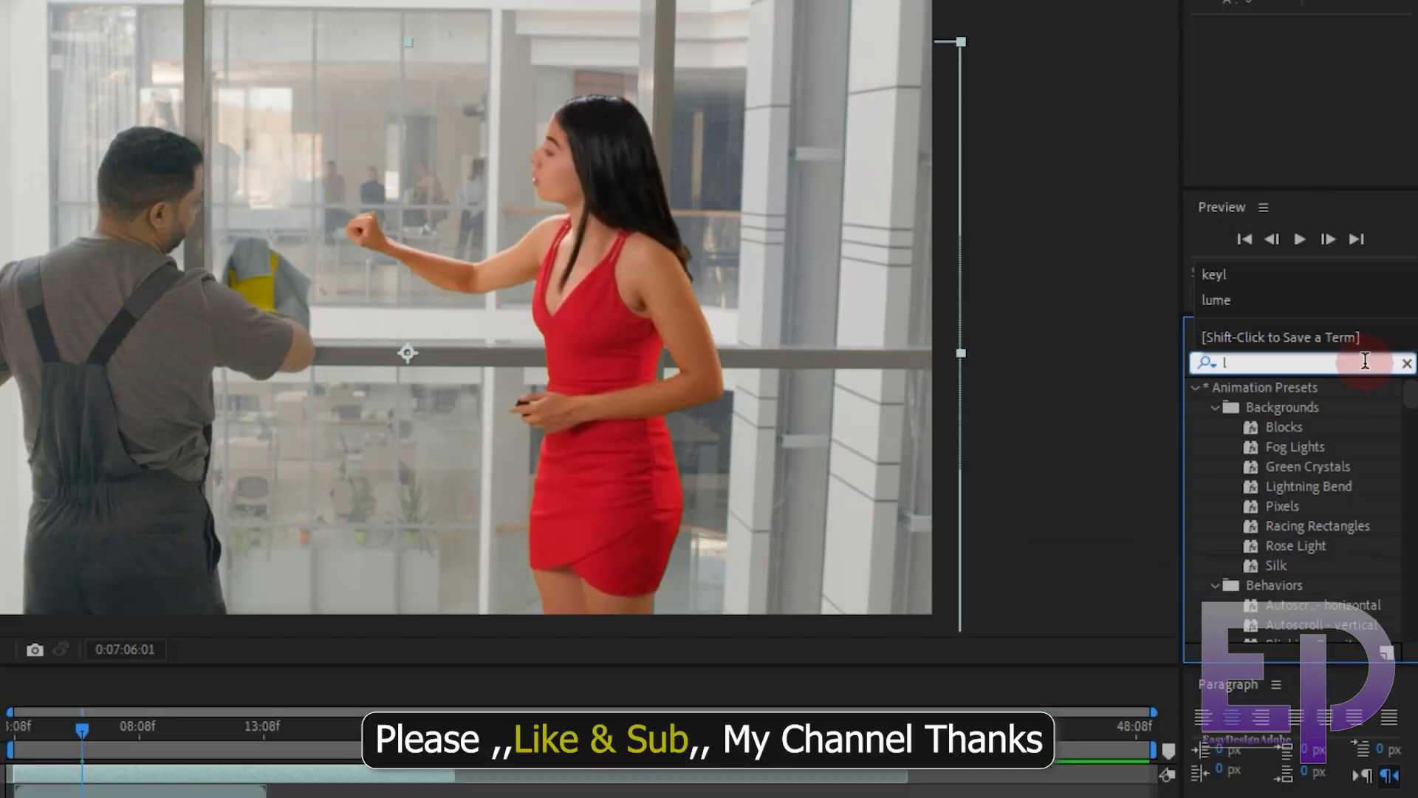
pyautogui.write('lume')
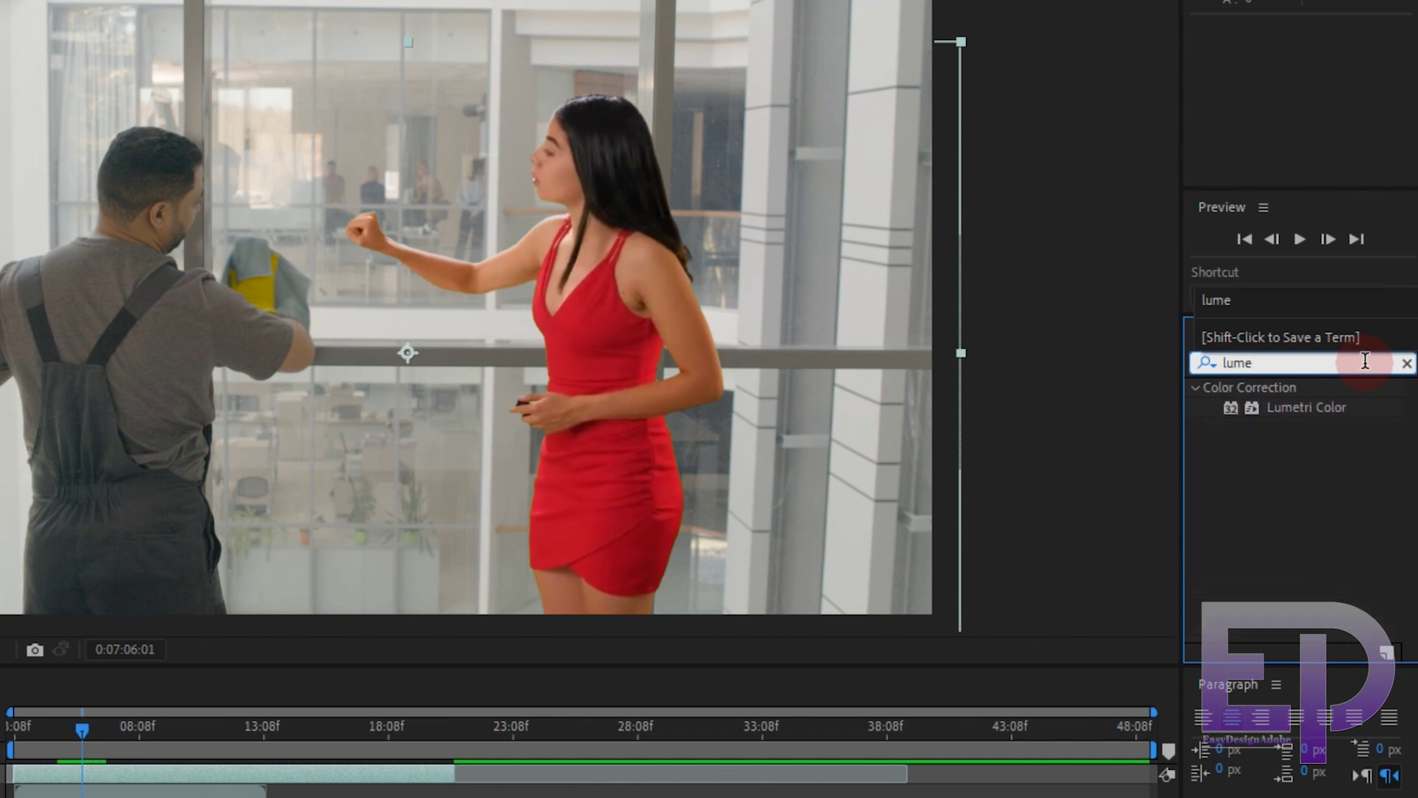
pyautogui.click(1300, 406)
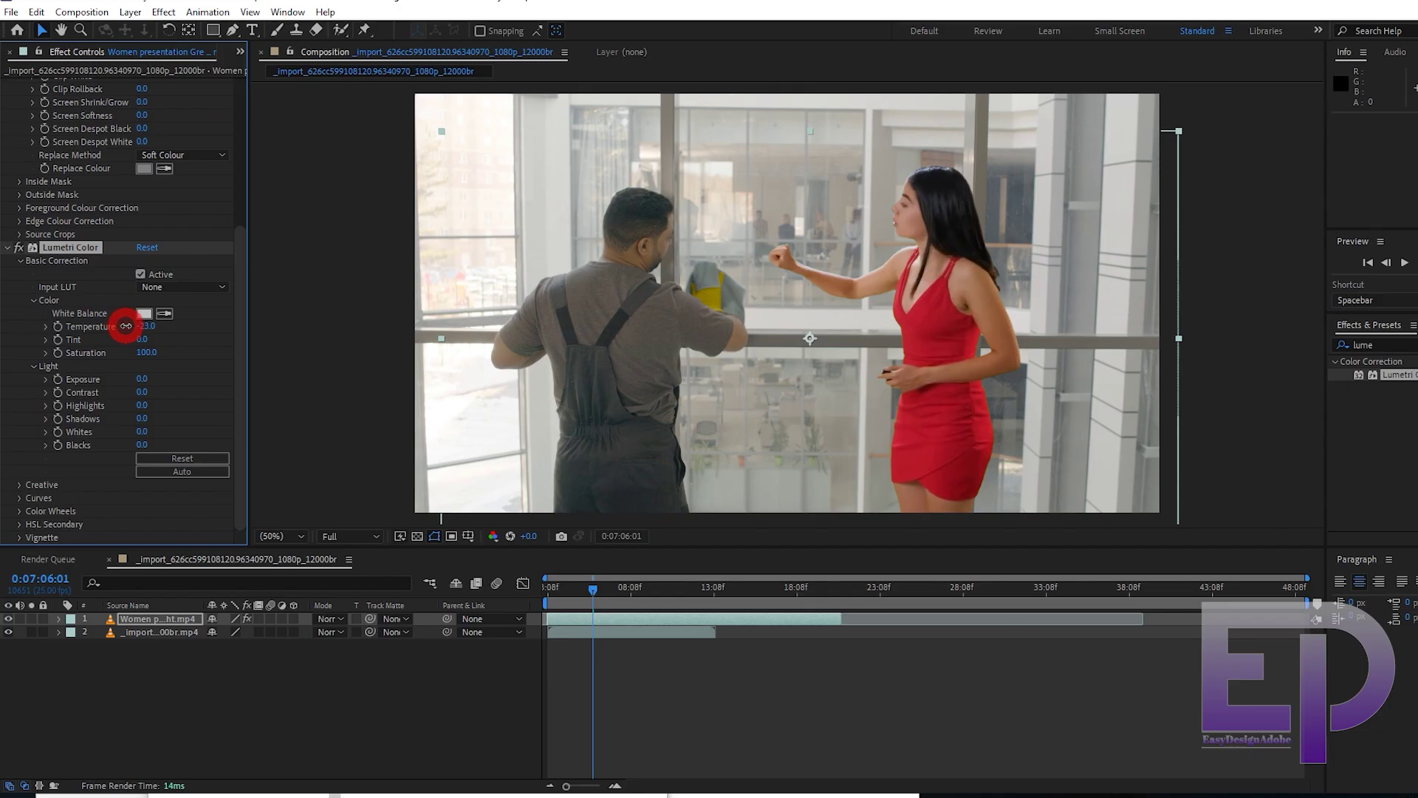
# Grade the woman layer in Lumetri: temperature -30, saturation 152, exposure 0.8, contrast -14, shadows 47, whites 25, blacks 20
pyautogui.moveTo(127, 317); pyautogui.dragTo(85, 405)
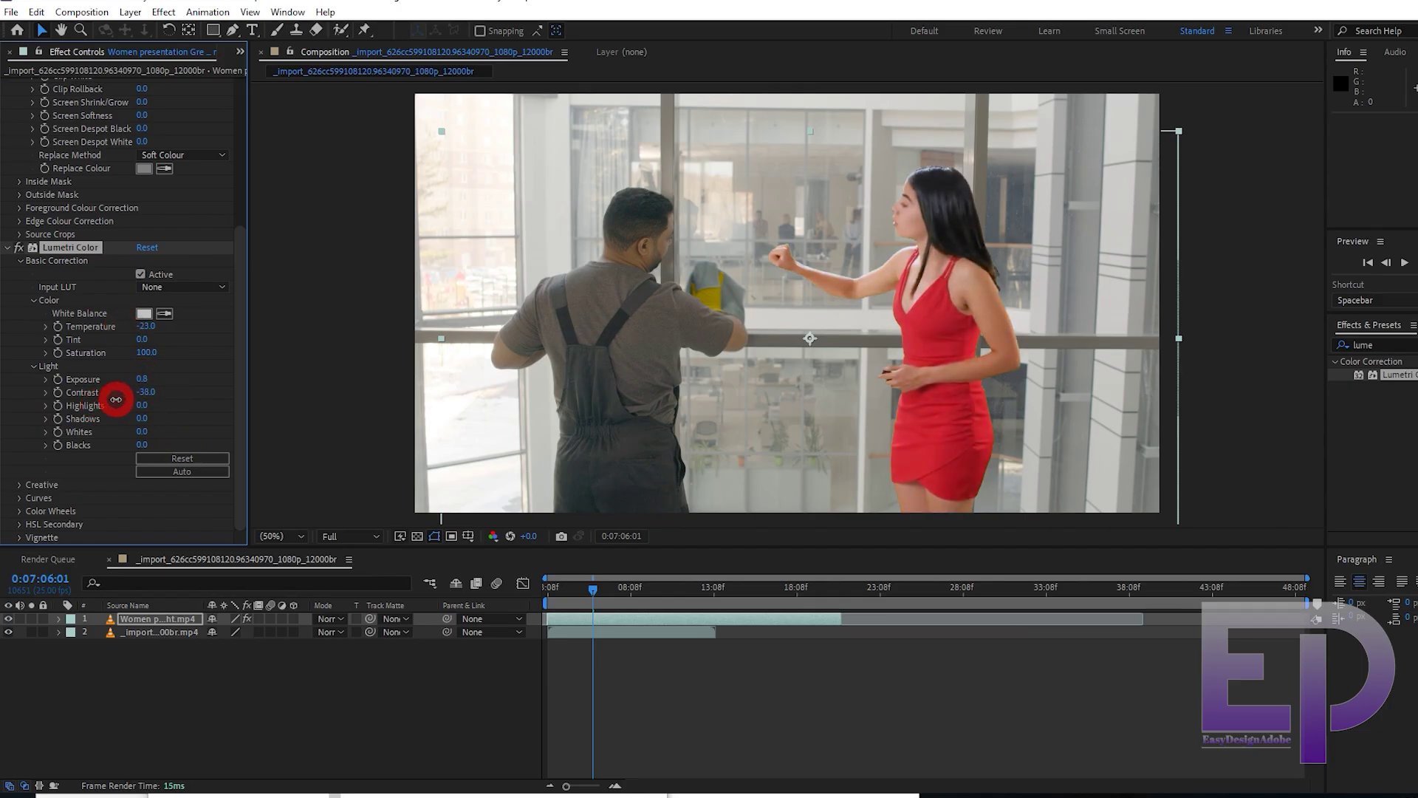
pyautogui.moveTo(147, 353); pyautogui.dragTo(129, 329)
pyautogui.moveTo(148, 393); pyautogui.dragTo(89, 414)
# Adjust the Split Toning shadow and highlight tints in Lumetri Color's Creative section
pyautogui.click(19, 484)
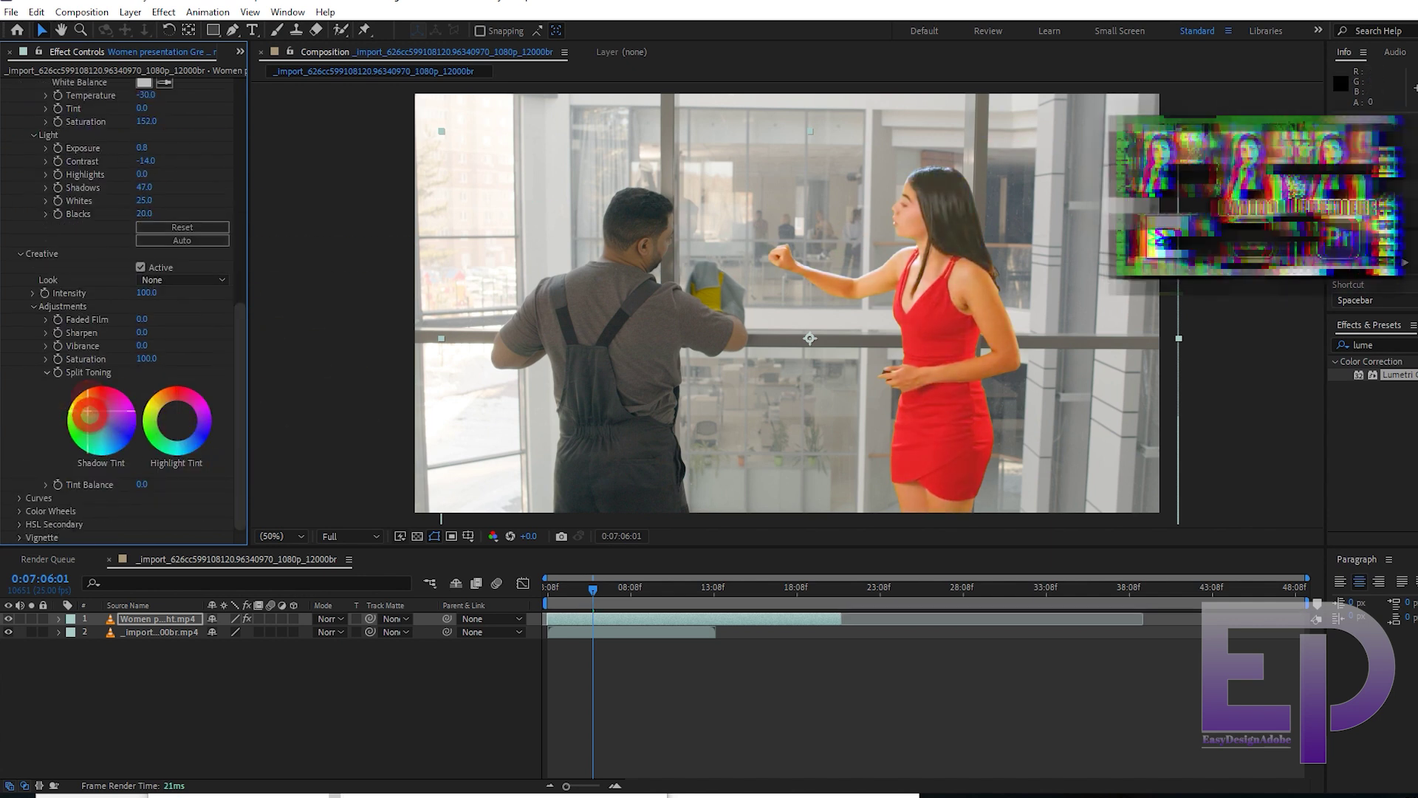
pyautogui.moveTo(177, 420); pyautogui.dragTo(178, 419)
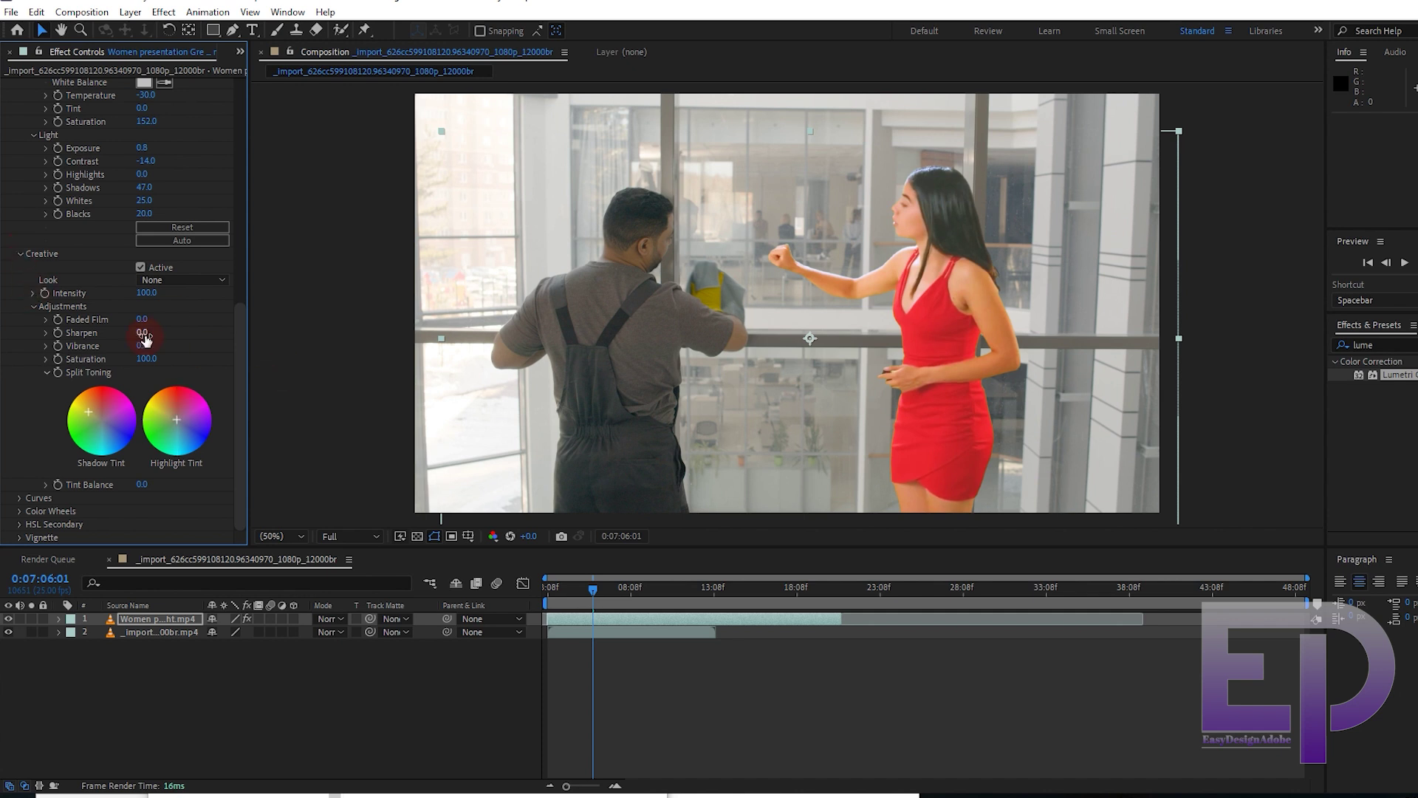
pyautogui.click(20, 254)
# Fine-tune the woman layer's RGB curves in Lumetri, raising the green curve's low end slightly and steepening the blue curve at its high end
pyautogui.click(20, 498)
pyautogui.moveTo(240, 222); pyautogui.dragTo(208, 233)
pyautogui.click(130, 203)
pyautogui.click(155, 203)
pyautogui.moveTo(63, 405)
pyautogui.mouseDown()
pyautogui.moveTo(44, 409)
pyautogui.moveTo(49, 379)
pyautogui.moveTo(69, 398)
pyautogui.mouseUp()
pyautogui.click(179, 203)
pyautogui.moveTo(200, 218)
pyautogui.mouseDown()
pyautogui.moveTo(215, 252)
pyautogui.moveTo(190, 215)
pyautogui.mouseUp()
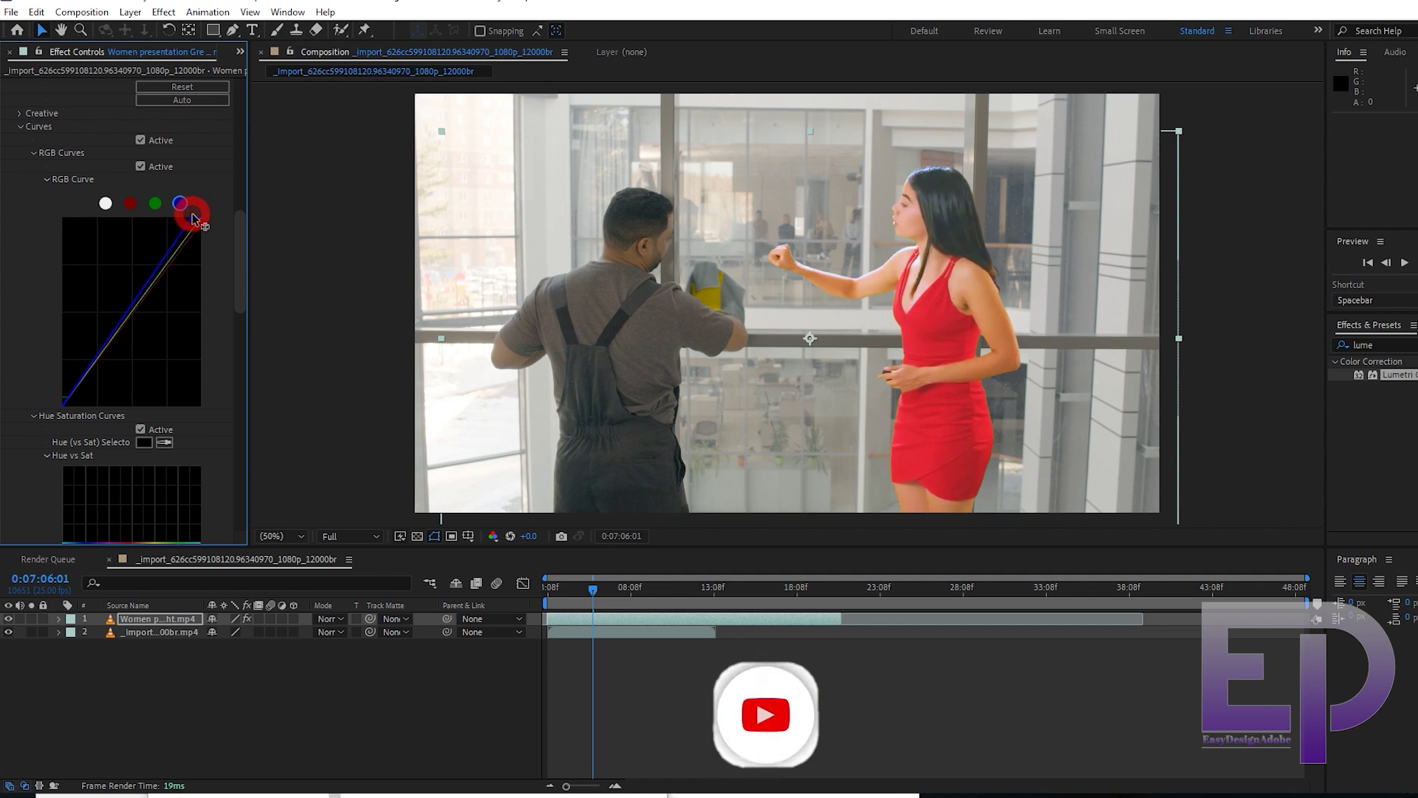
# Play back the composite from about 0:07:04:12 to review how the graded woman blends with the office background
pyautogui.moveTo(628, 573); pyautogui.dragTo(569, 592)
pyautogui.press('space')
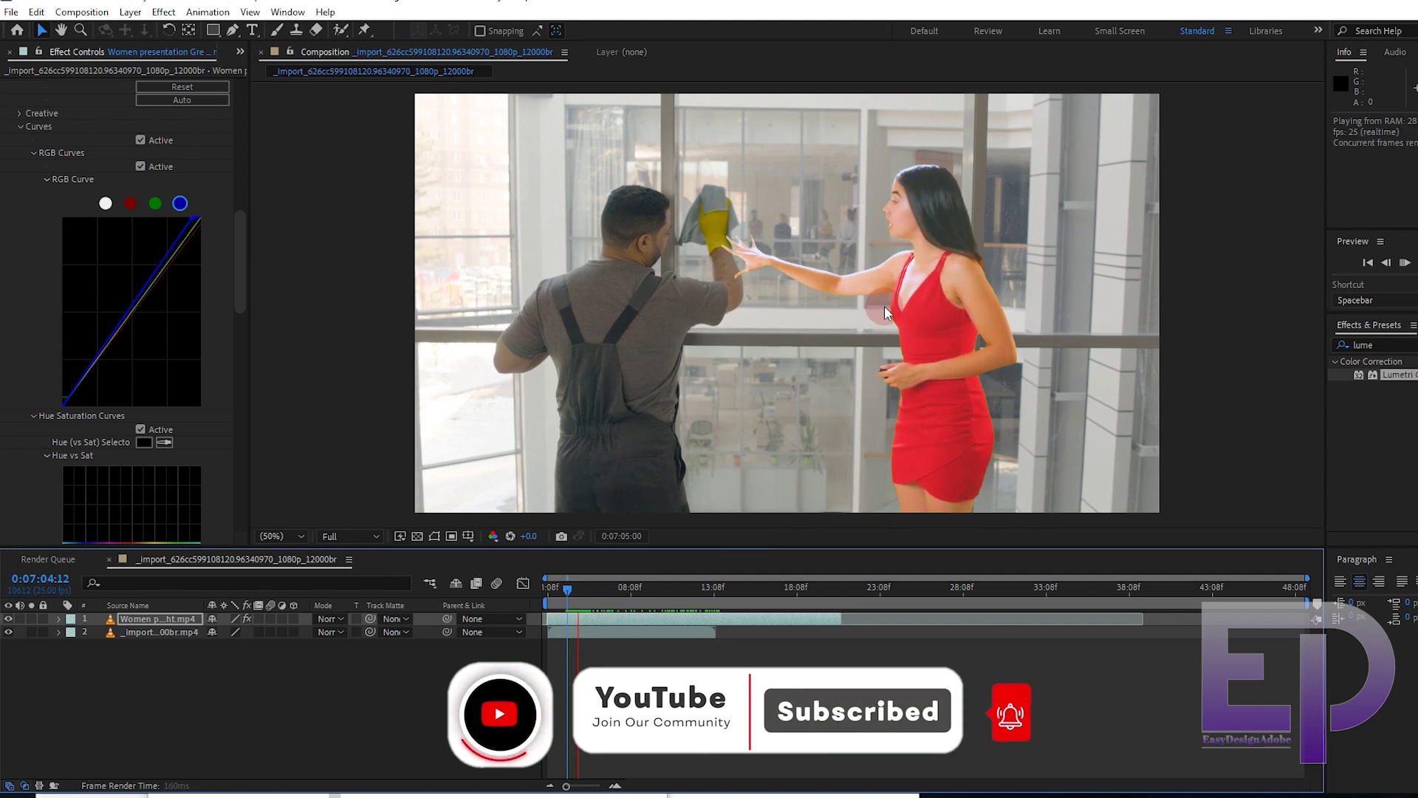
pyautogui.click(884, 306)
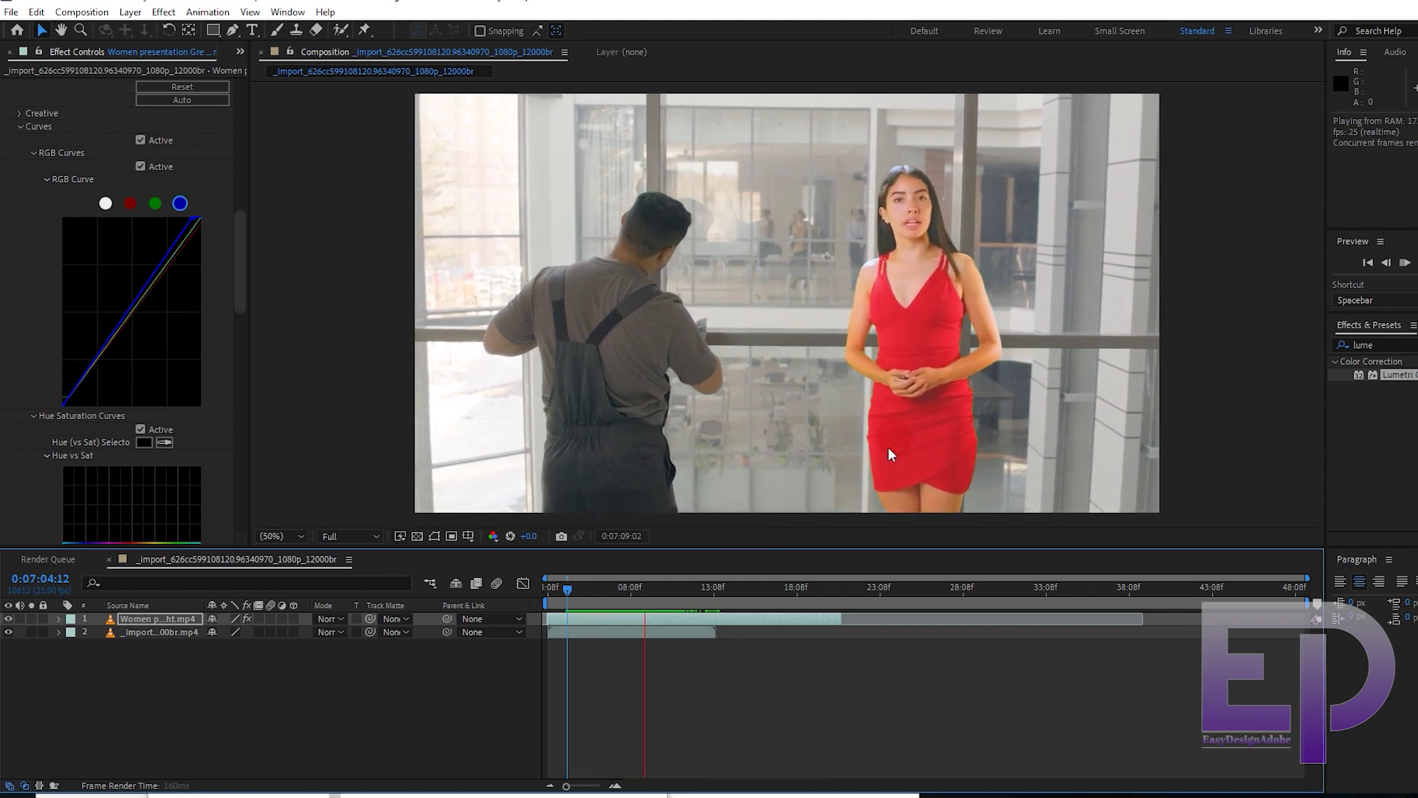
pyautogui.click(770, 494)
pyautogui.press('space')
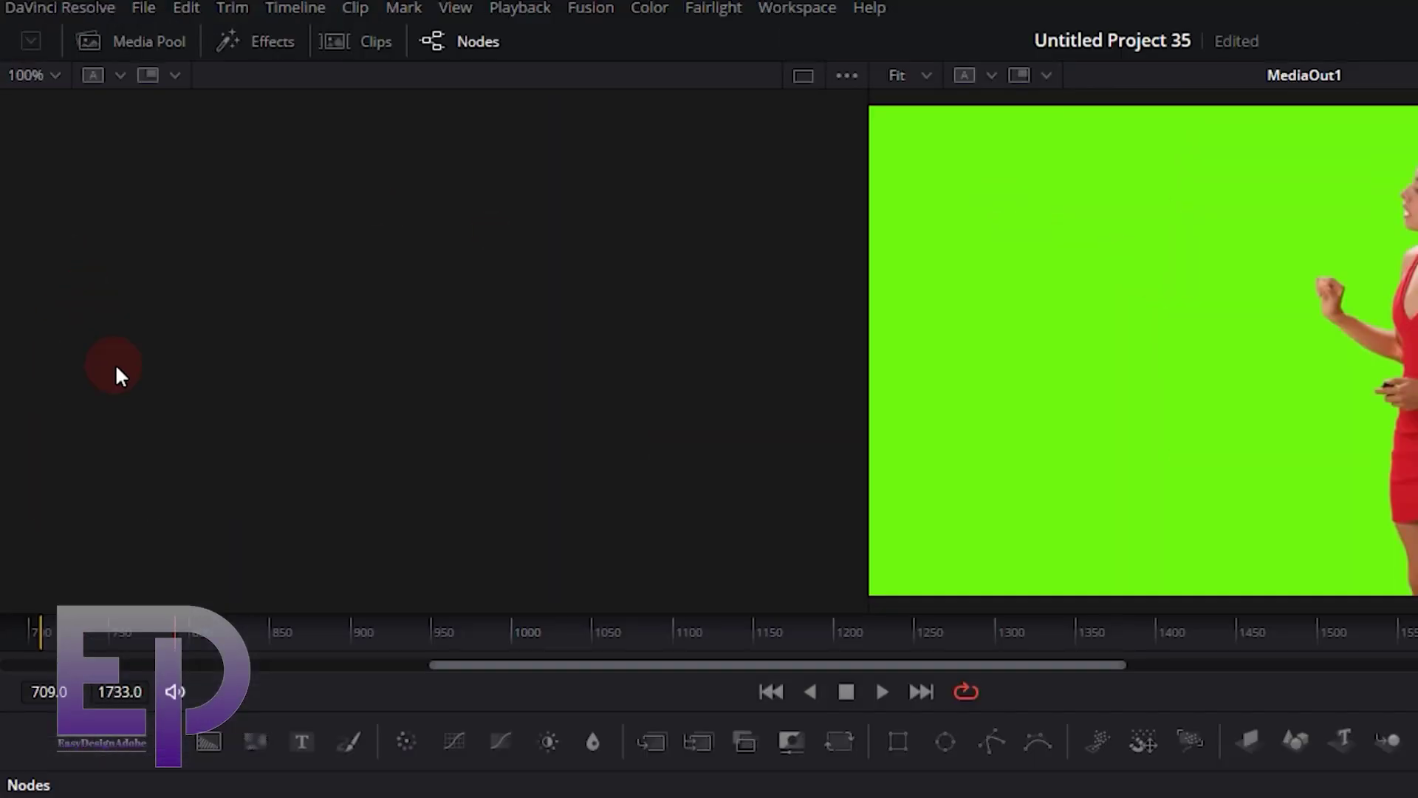
# Switch to DaVinci Resolve's Fusion page, find the OpenFX 3D Keyer with the search "3d", and insert it between MediaIn1 and MediaOut1
pyautogui.click(177, 34)
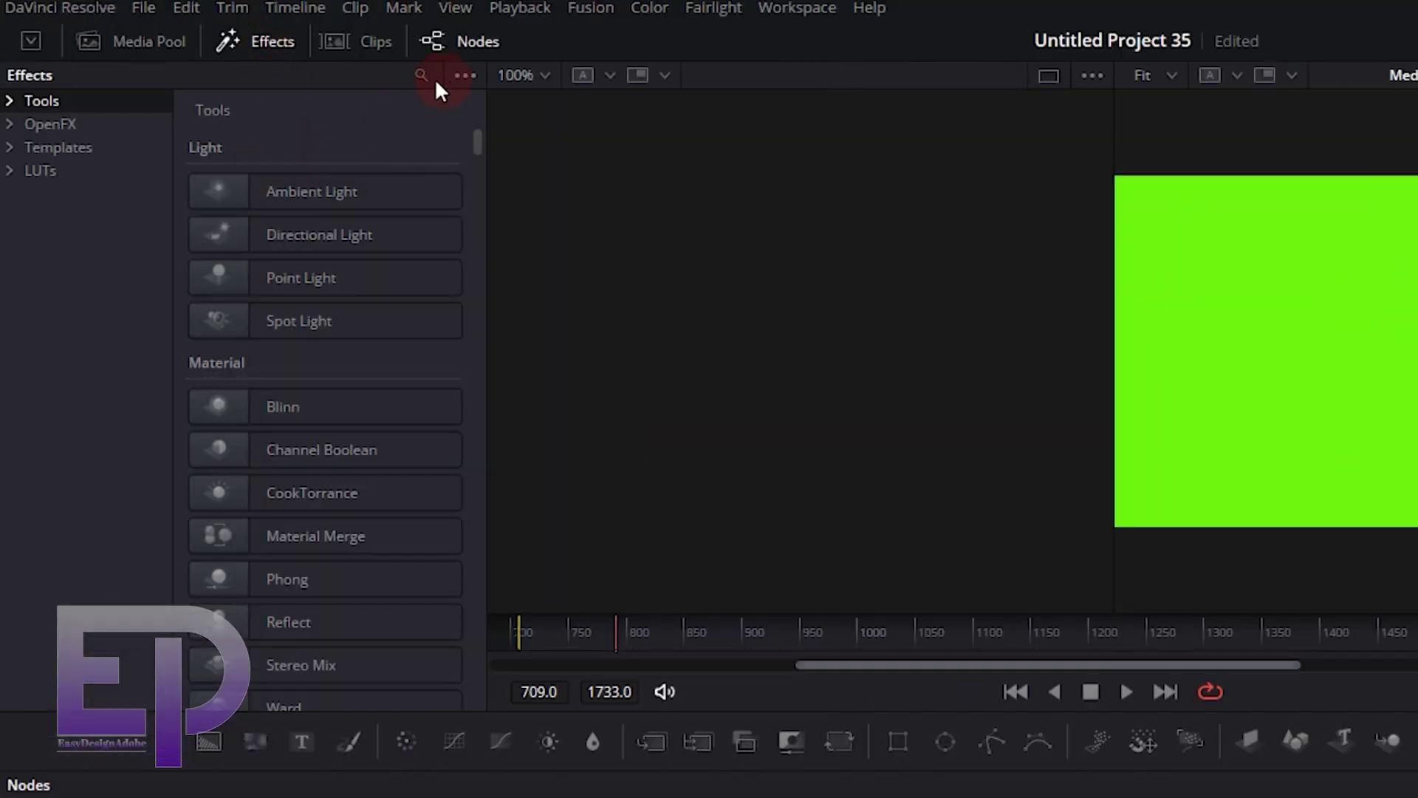
pyautogui.click(418, 75)
pyautogui.write('3d')
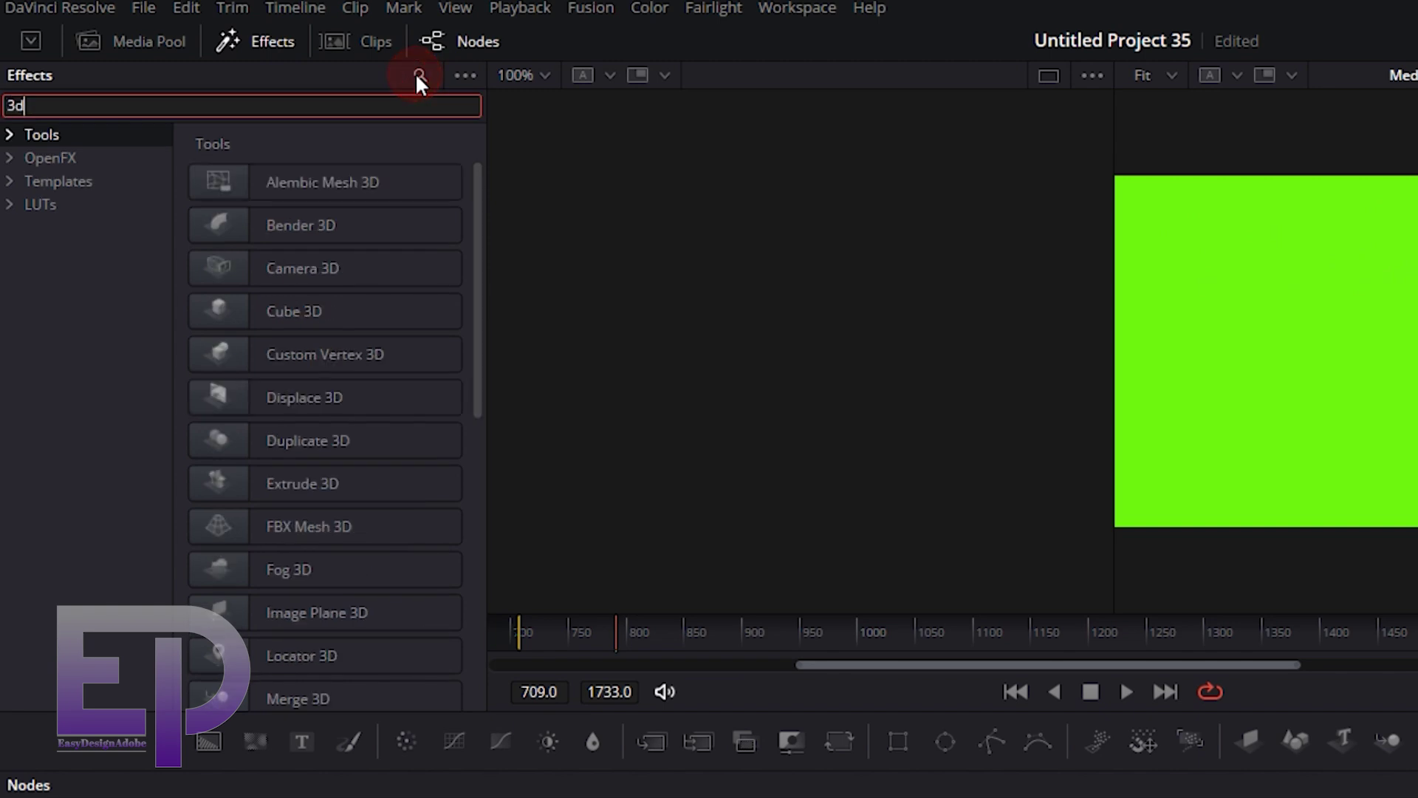
pyautogui.click(70, 157)
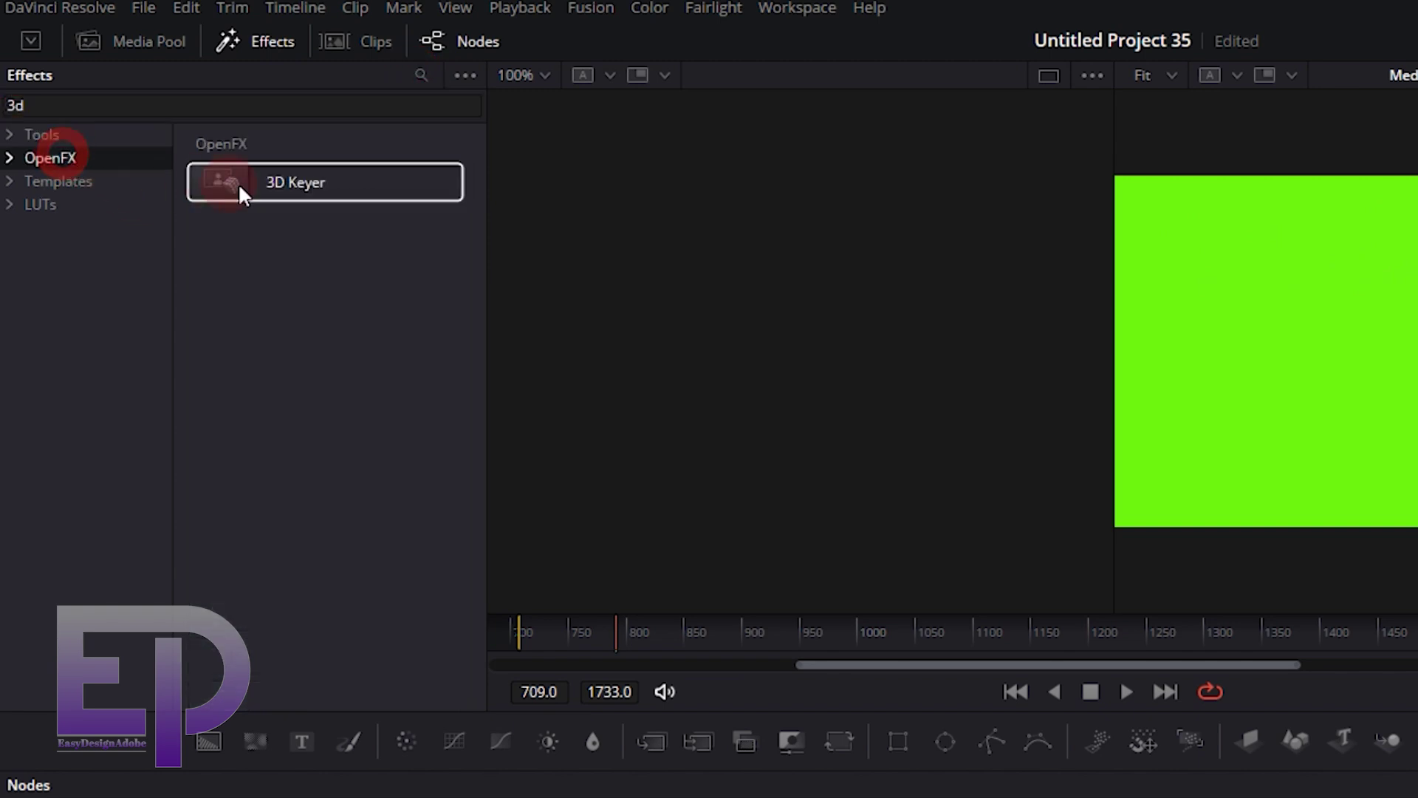
pyautogui.moveTo(238, 183); pyautogui.dragTo(378, 641)
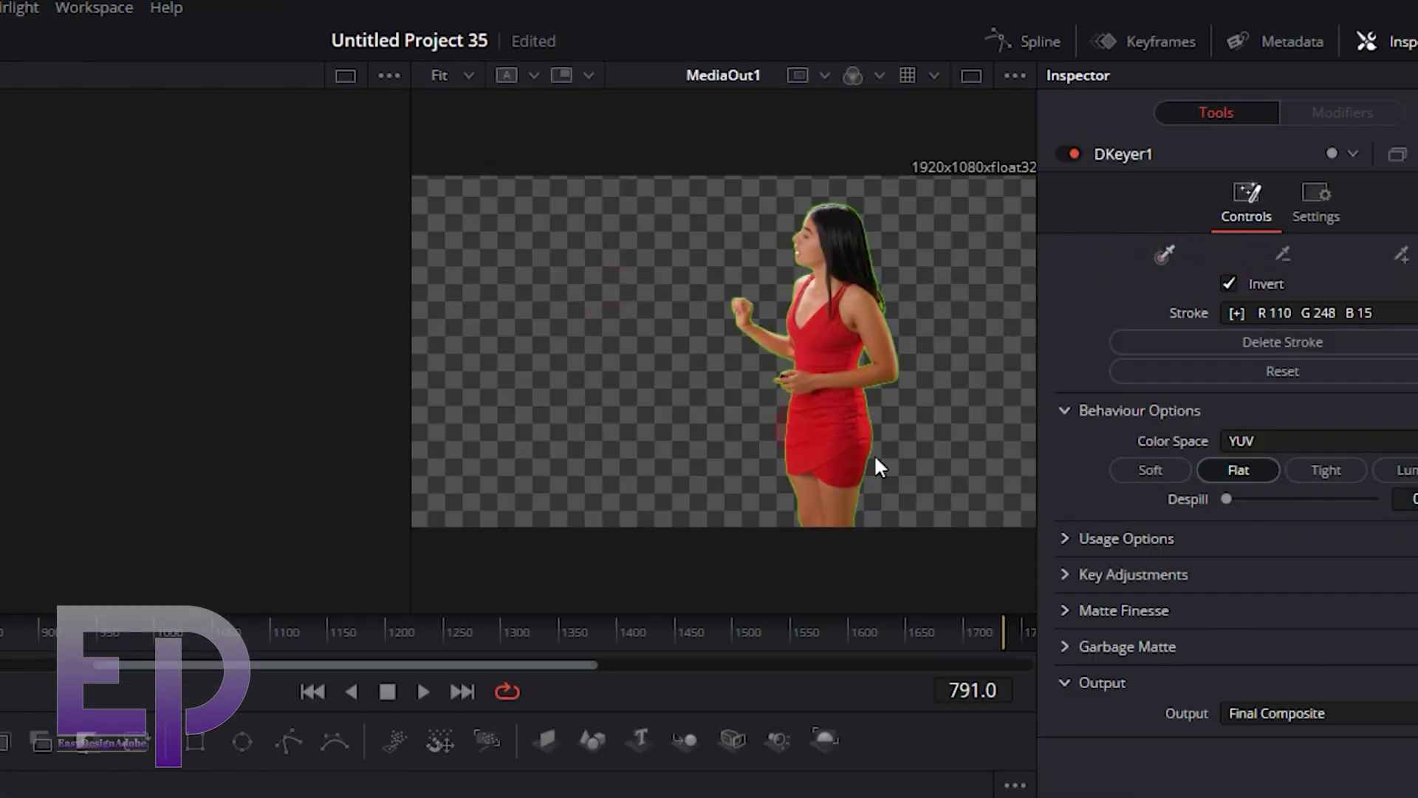
# Key out the sampled green background and refine it in Alpha Highlight B/W output with Luma Low -0.58 and Luma High 0.52
pyautogui.click(663, 225)
pyautogui.click(1064, 575)
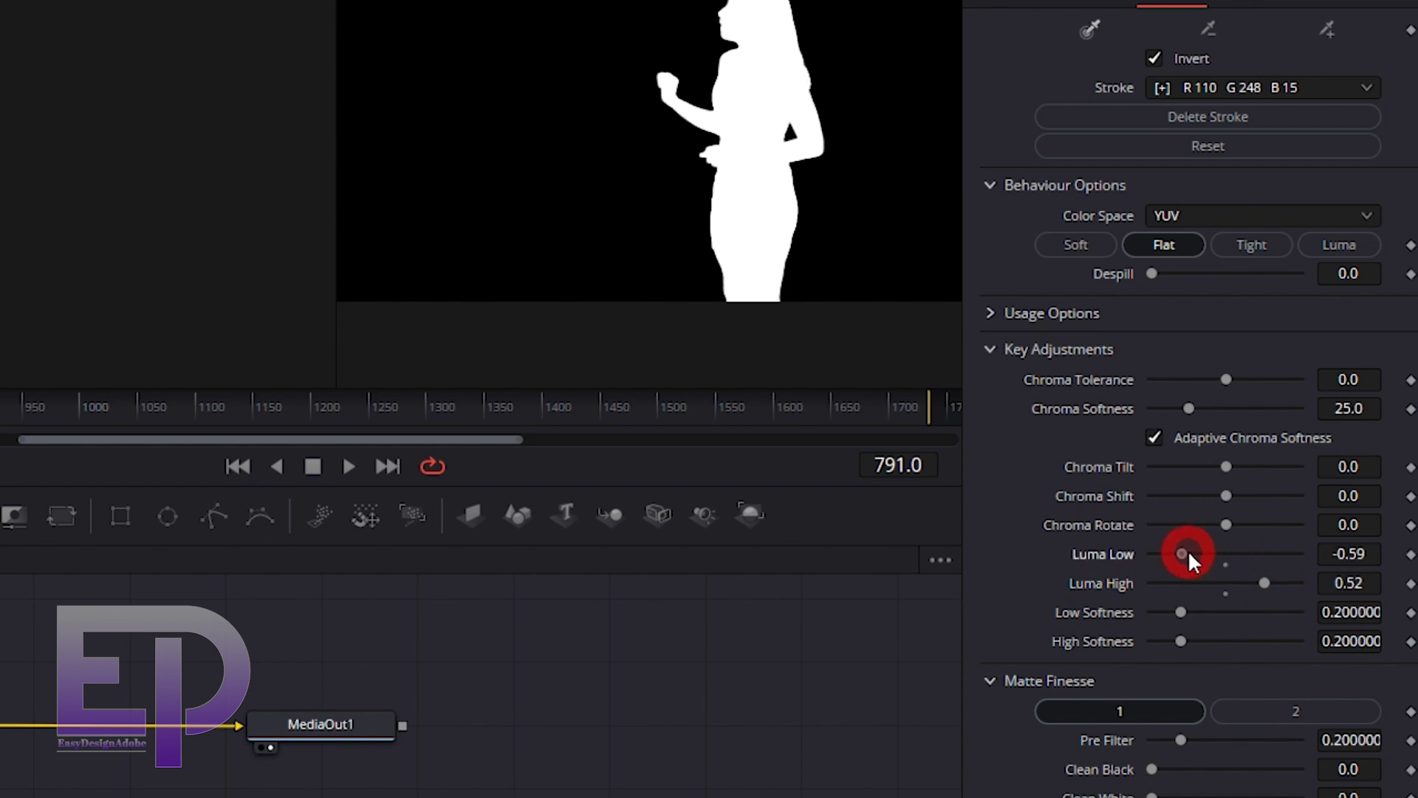
pyautogui.scroll(-3, 1025, 751)
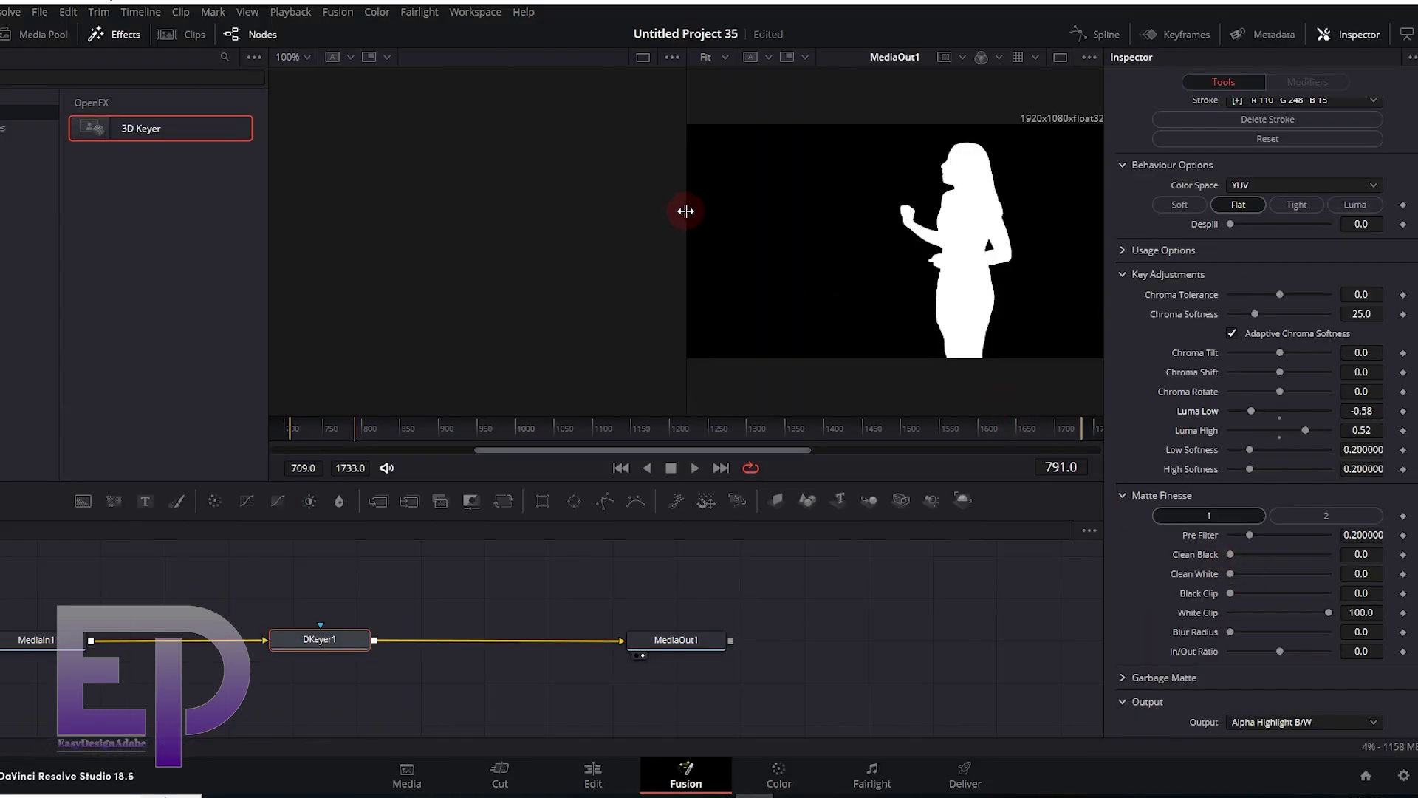
pyautogui.moveTo(686, 211); pyautogui.dragTo(556, 216)
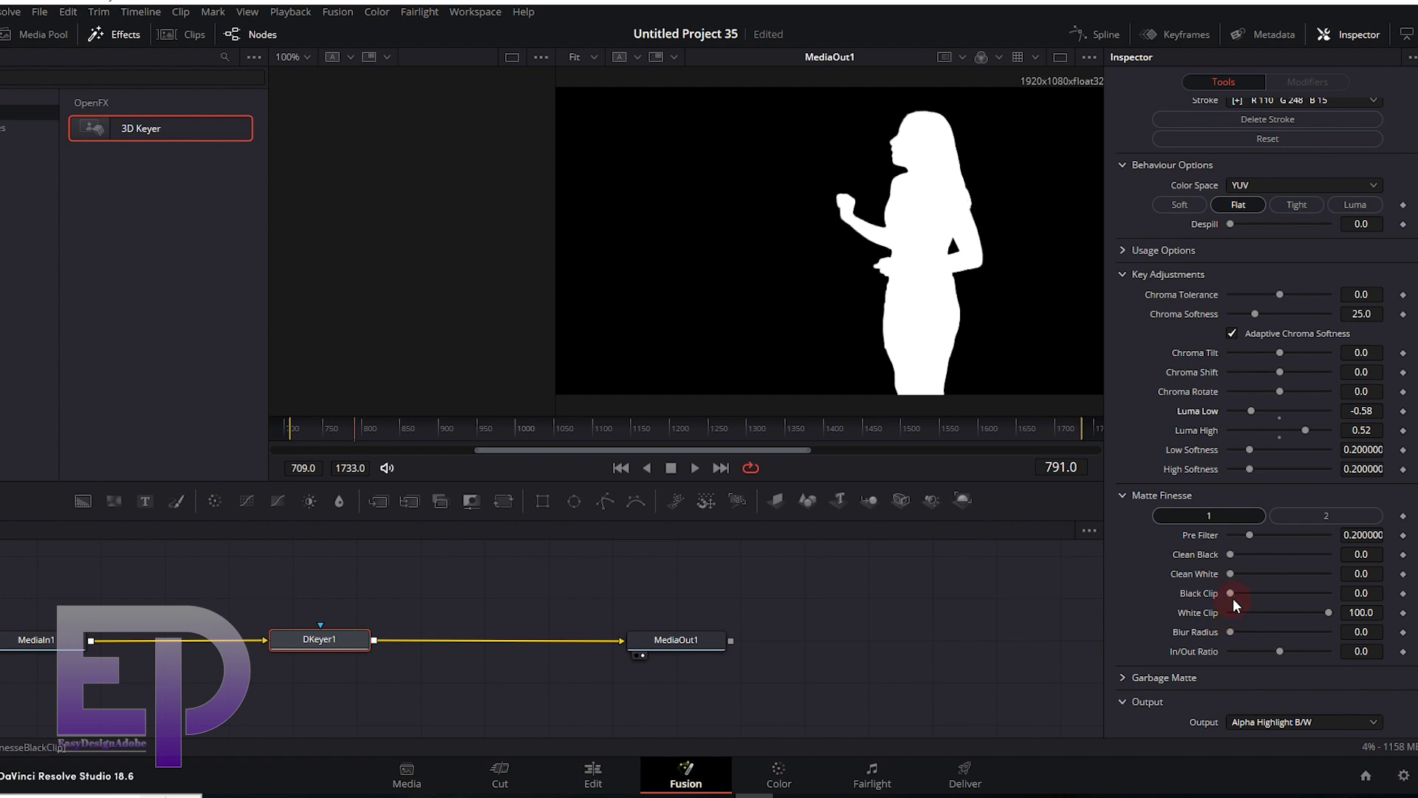
# Set the keyer's output to Final Composite and its Matte Finesse to Black Clip 100, Clean Black 0 and Clean White 0
pyautogui.moveTo(1230, 595); pyautogui.dragTo(1298, 593)
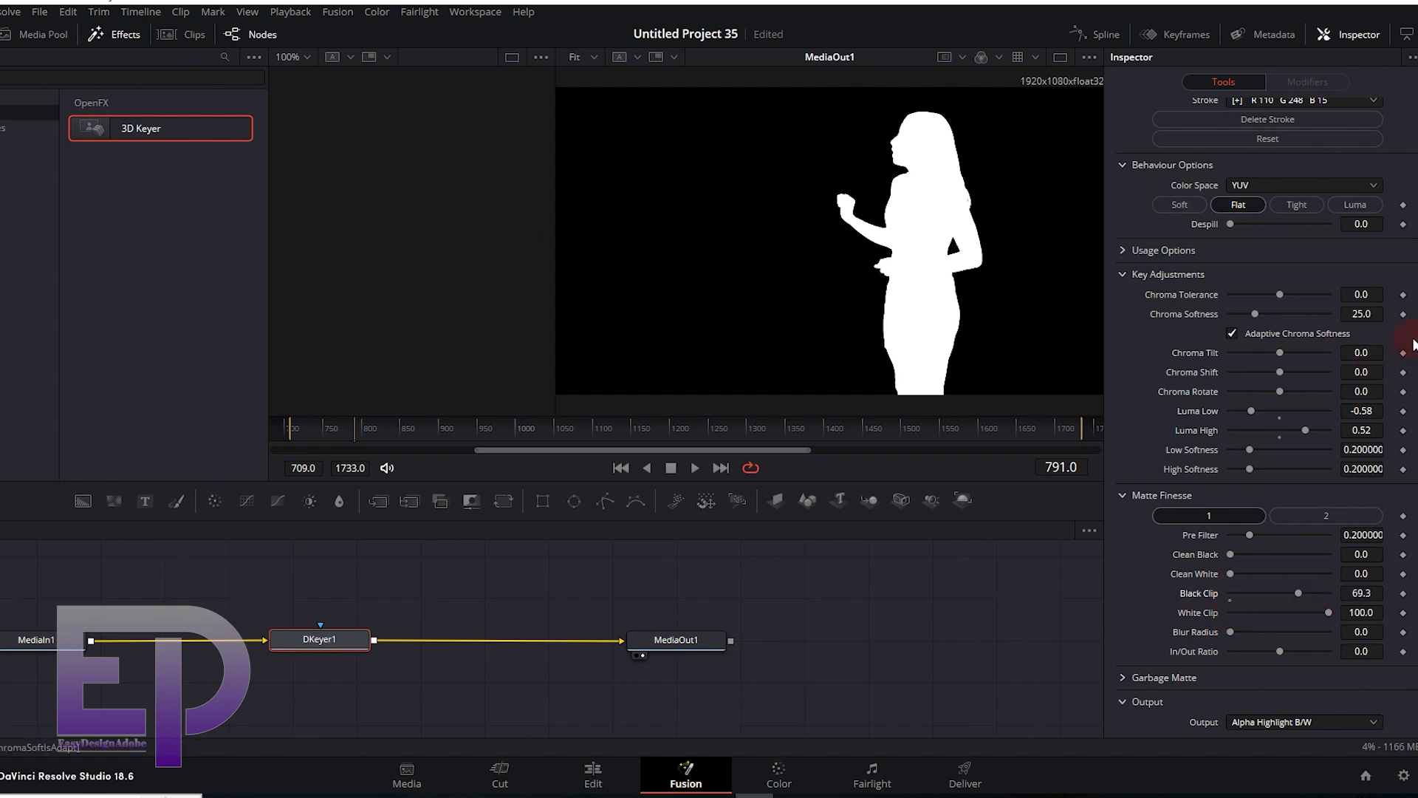
pyautogui.click(1319, 719)
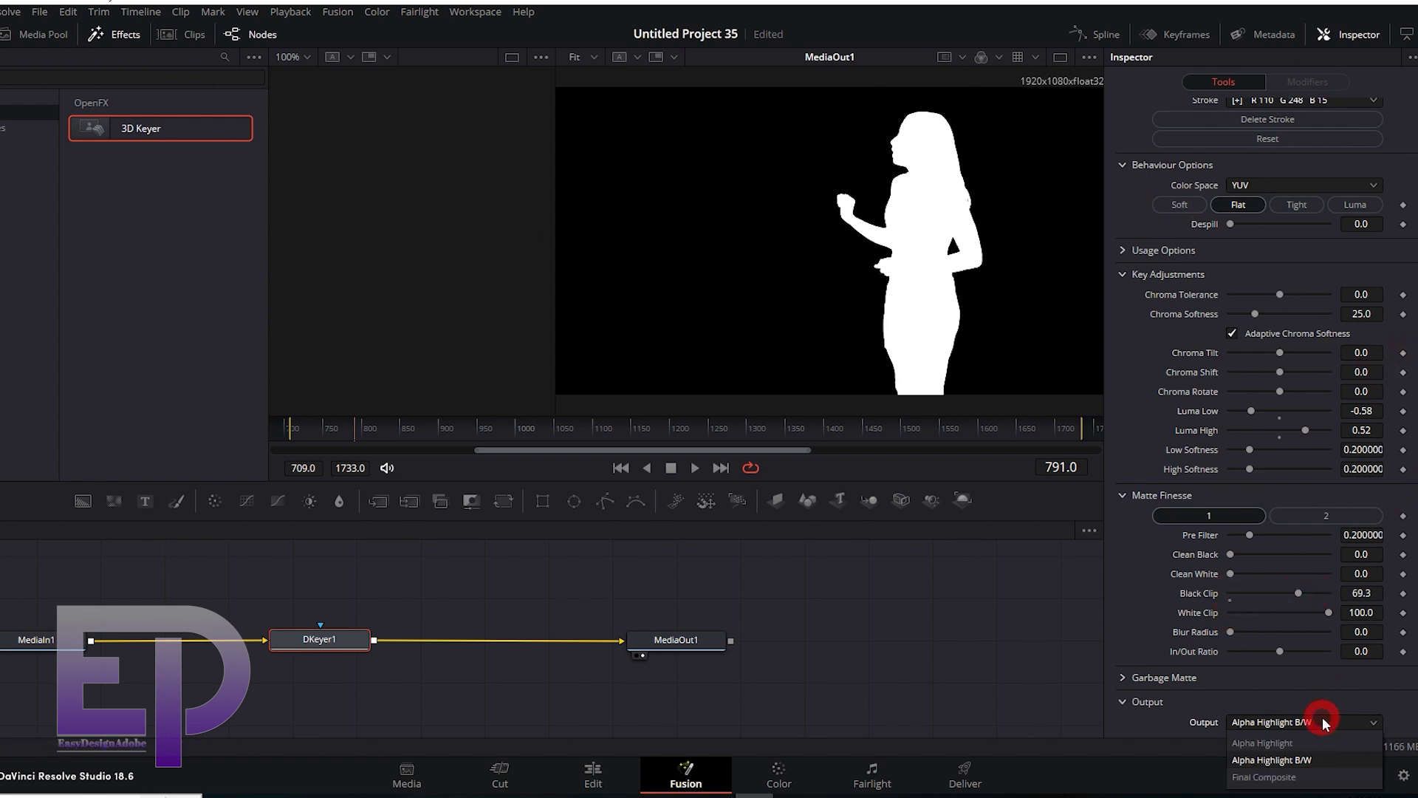
pyautogui.click(1290, 772)
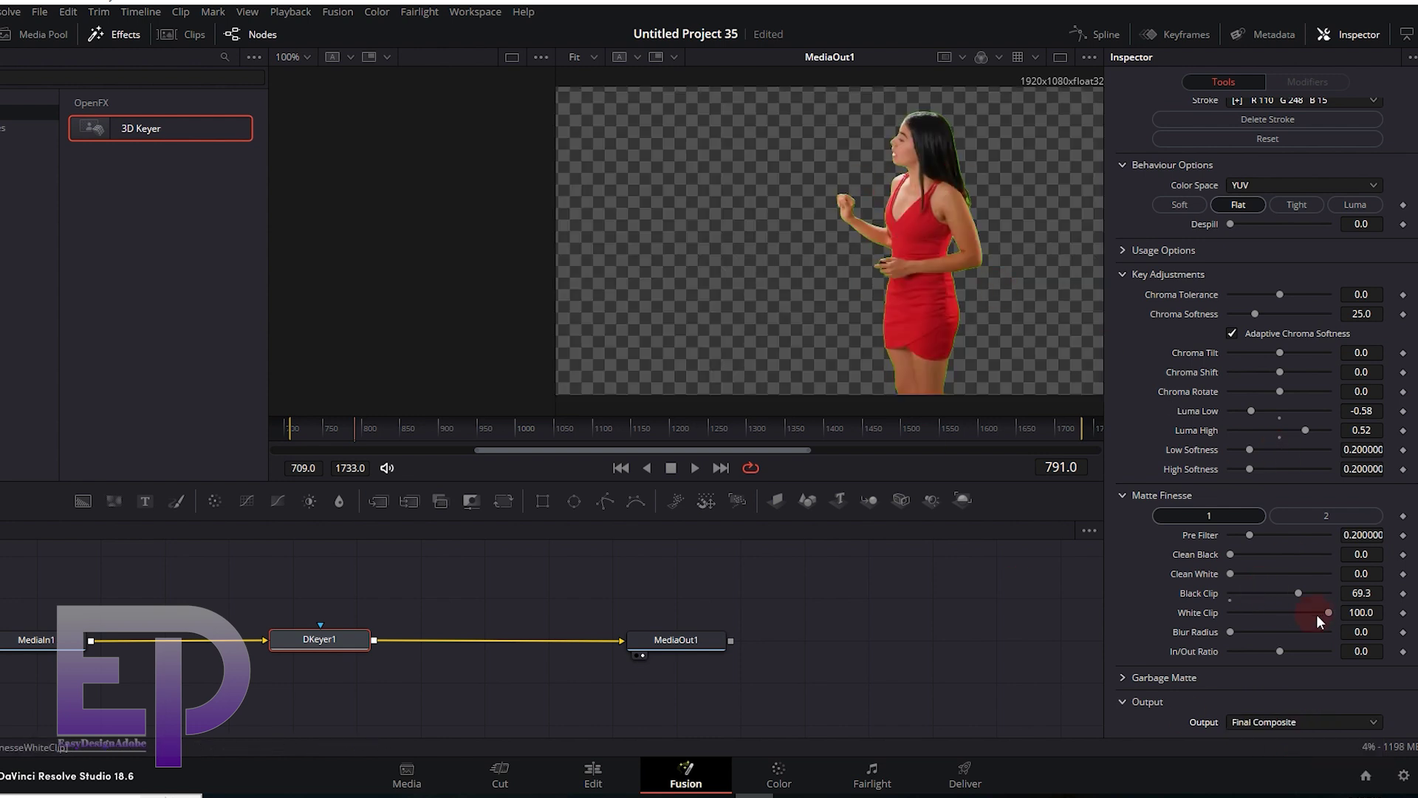
pyautogui.moveTo(1300, 593); pyautogui.dragTo(1387, 597)
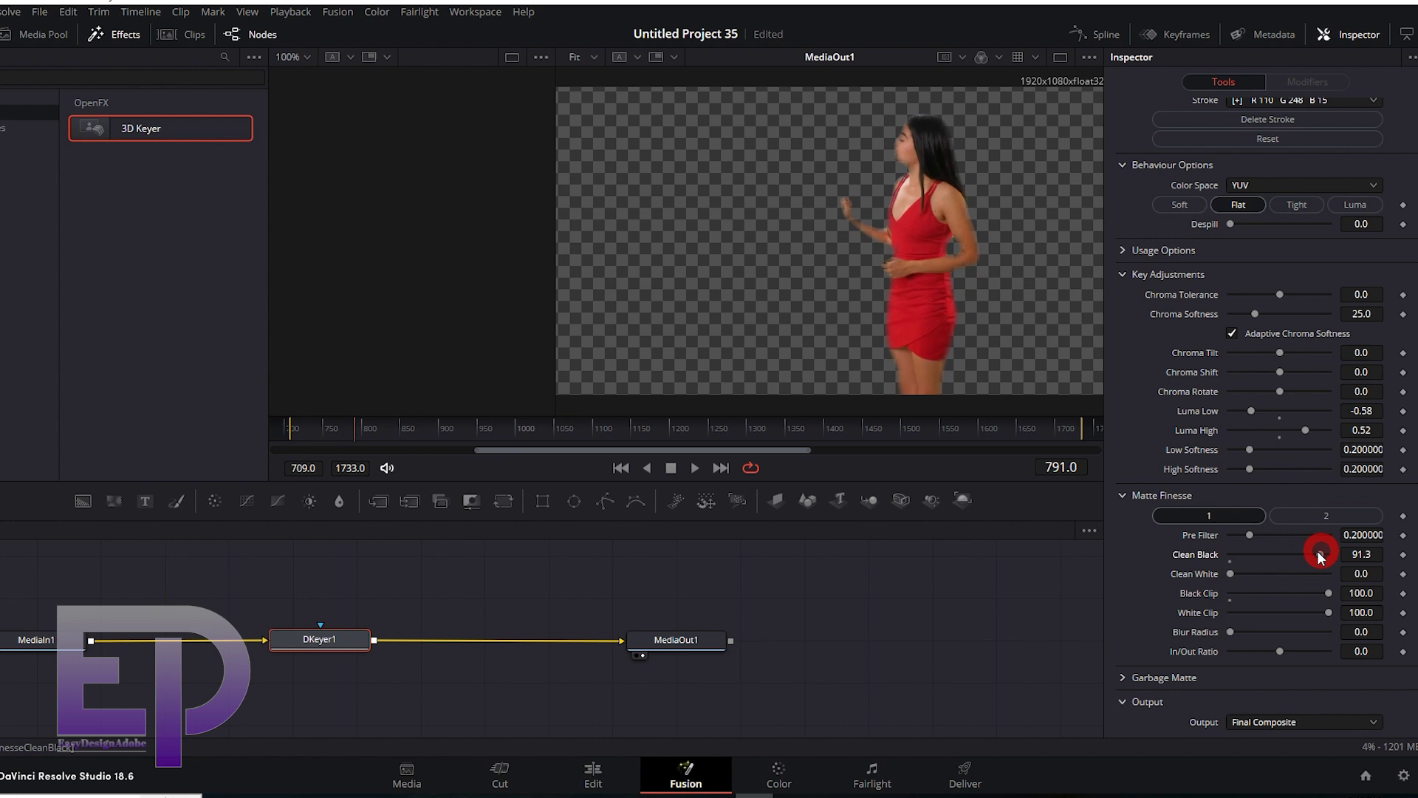
pyautogui.moveTo(1320, 556); pyautogui.dragTo(1147, 559)
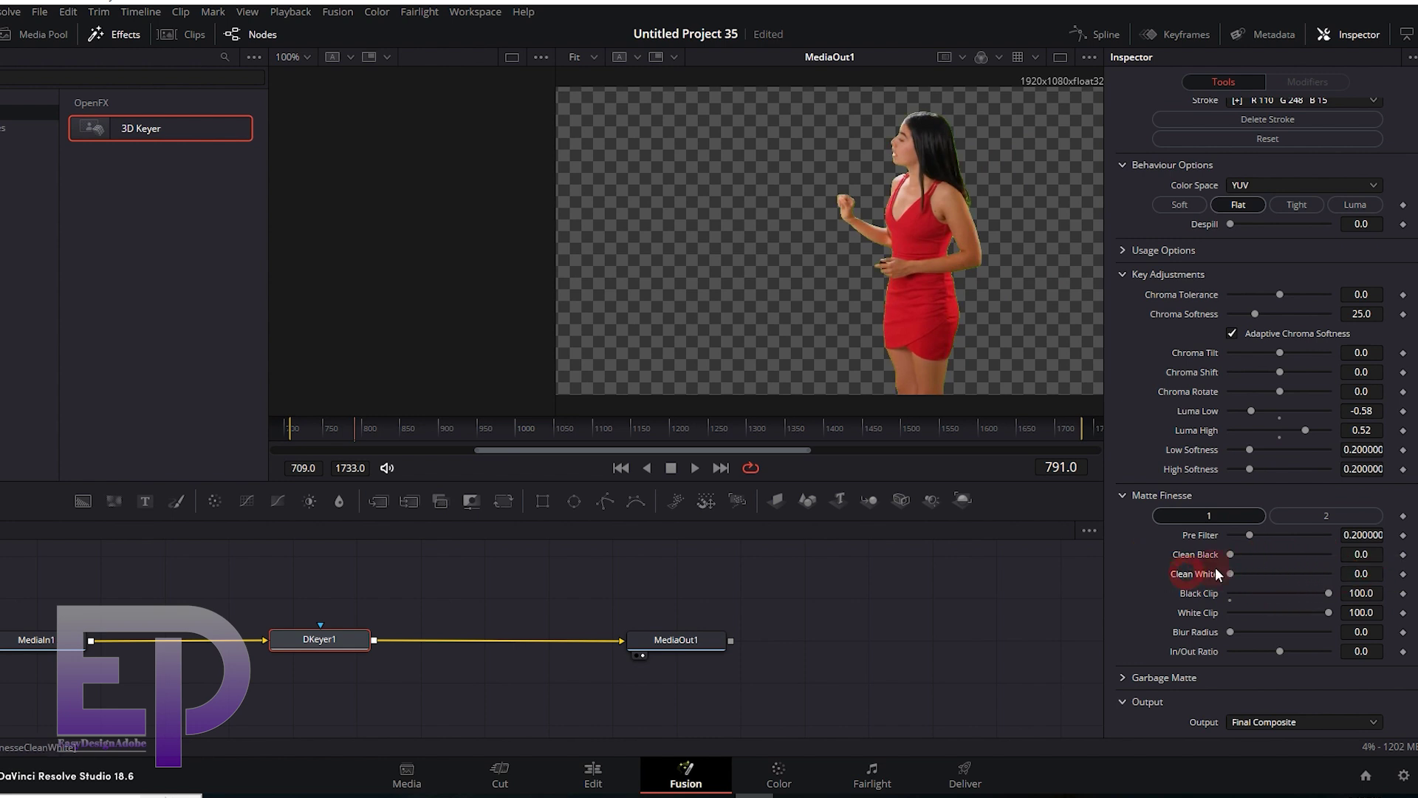
pyautogui.moveTo(1230, 573); pyautogui.dragTo(1168, 583)
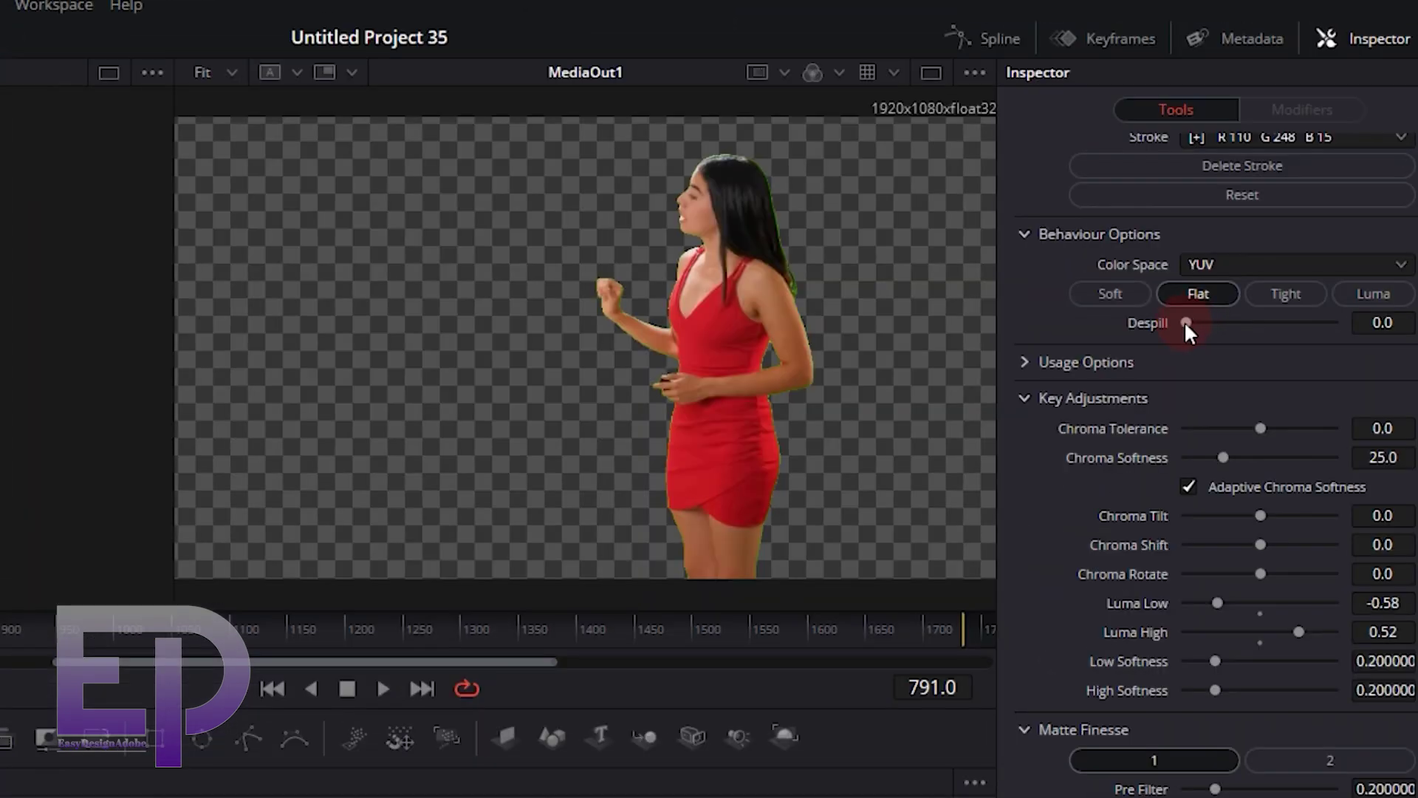
# Remove the green fringe by setting the keyer's Behaviour Options to Soft with Despill at 1.0
pyautogui.moveTo(1230, 224); pyautogui.dragTo(1252, 225)
pyautogui.moveTo(1222, 331); pyautogui.dragTo(1276, 331)
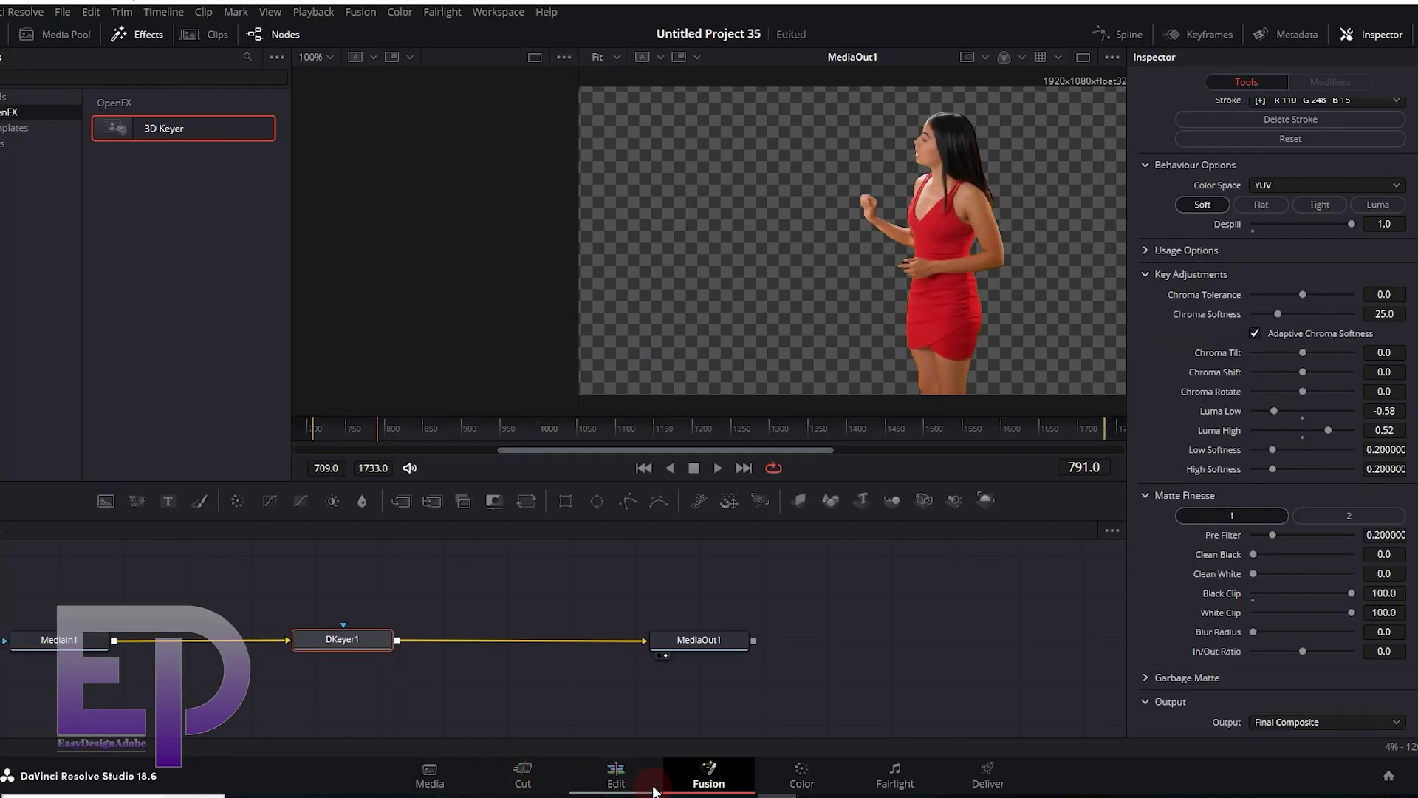
# On the Edit page, set the woman clip's Zoom to 0.880 and Position to X 90, Y -70
pyautogui.click(653, 789)
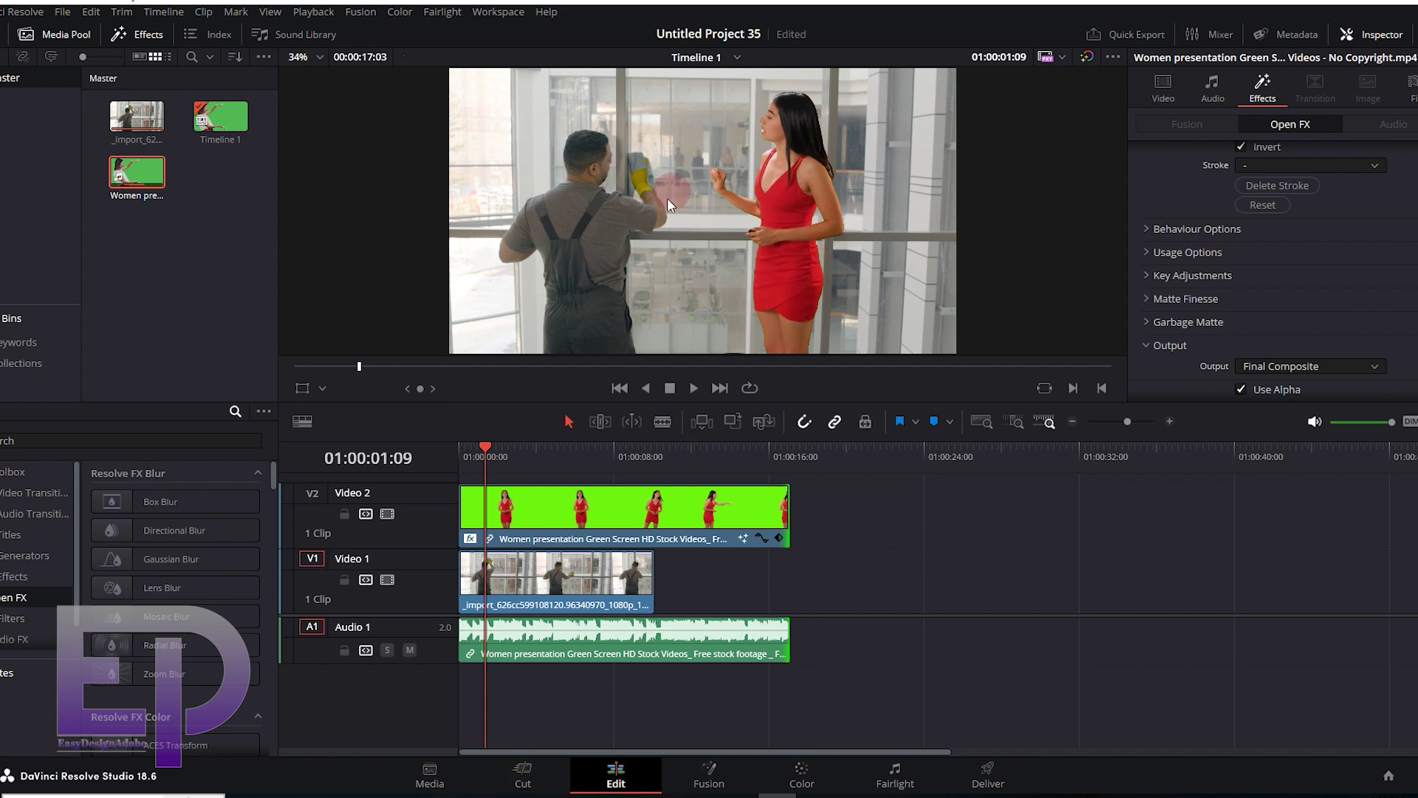
pyautogui.click(1163, 89)
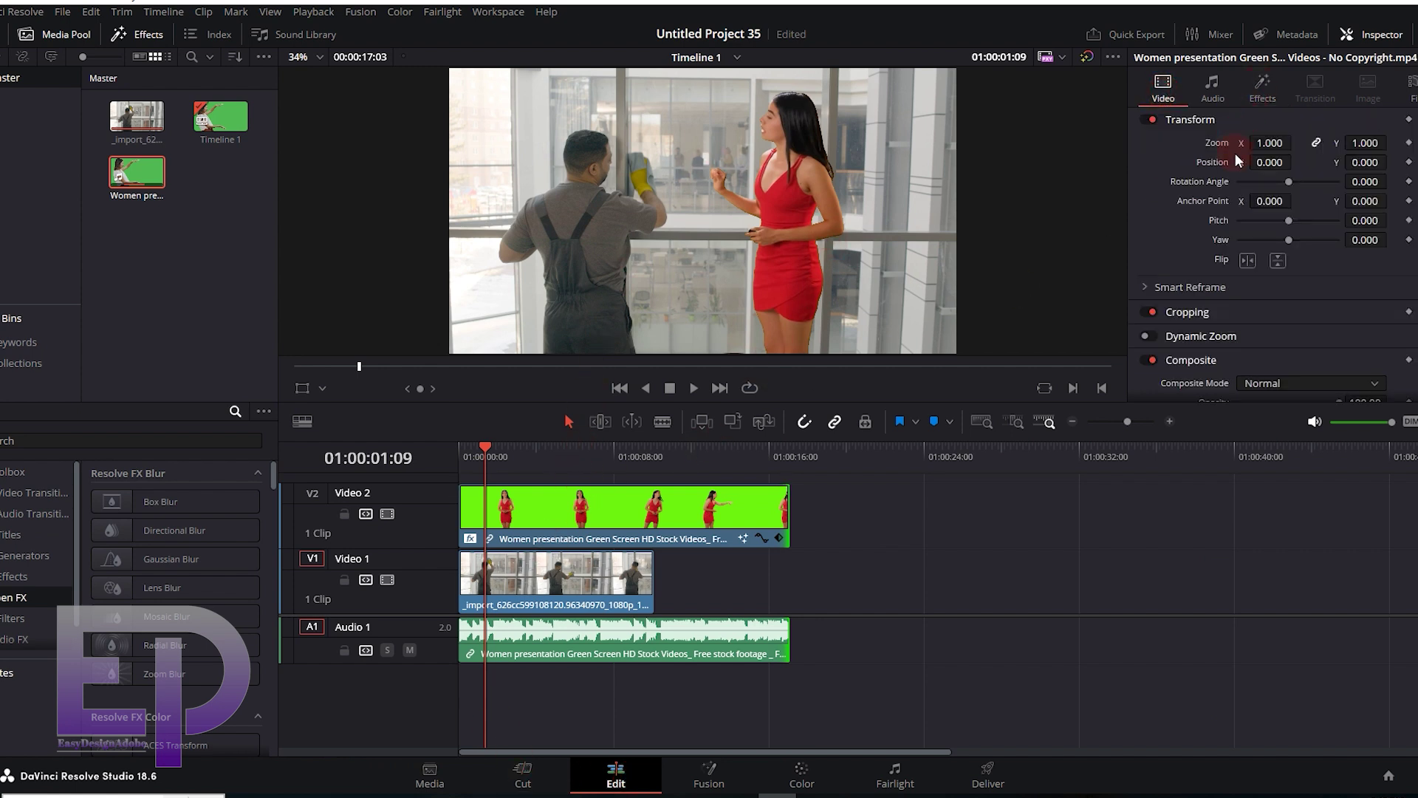
pyautogui.moveTo(1269, 142); pyautogui.dragTo(1294, 188)
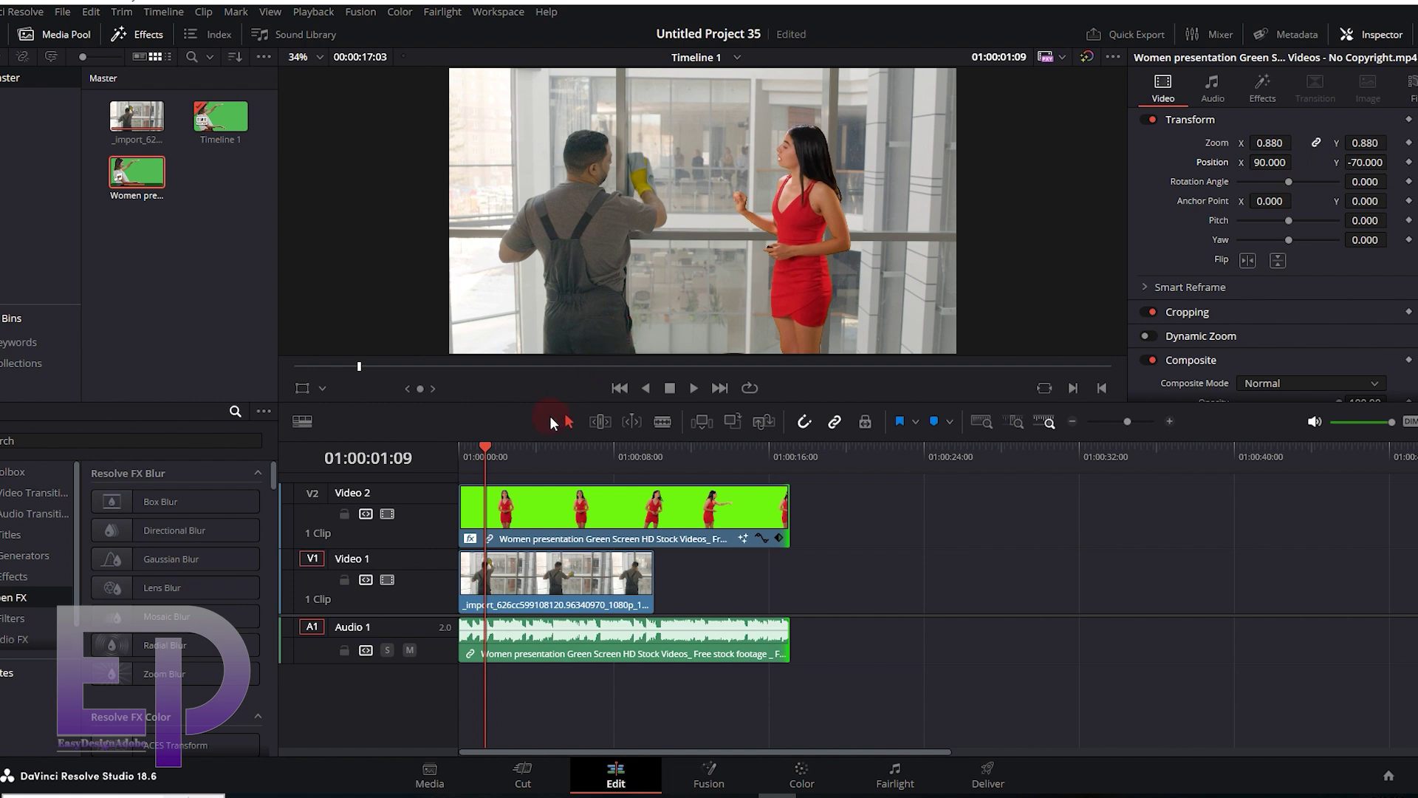
# Move the playhead to 01:00:06:09, open the woman clip on the Color page, and add a serial node after node 01
pyautogui.moveTo(500, 456); pyautogui.dragTo(572, 456)
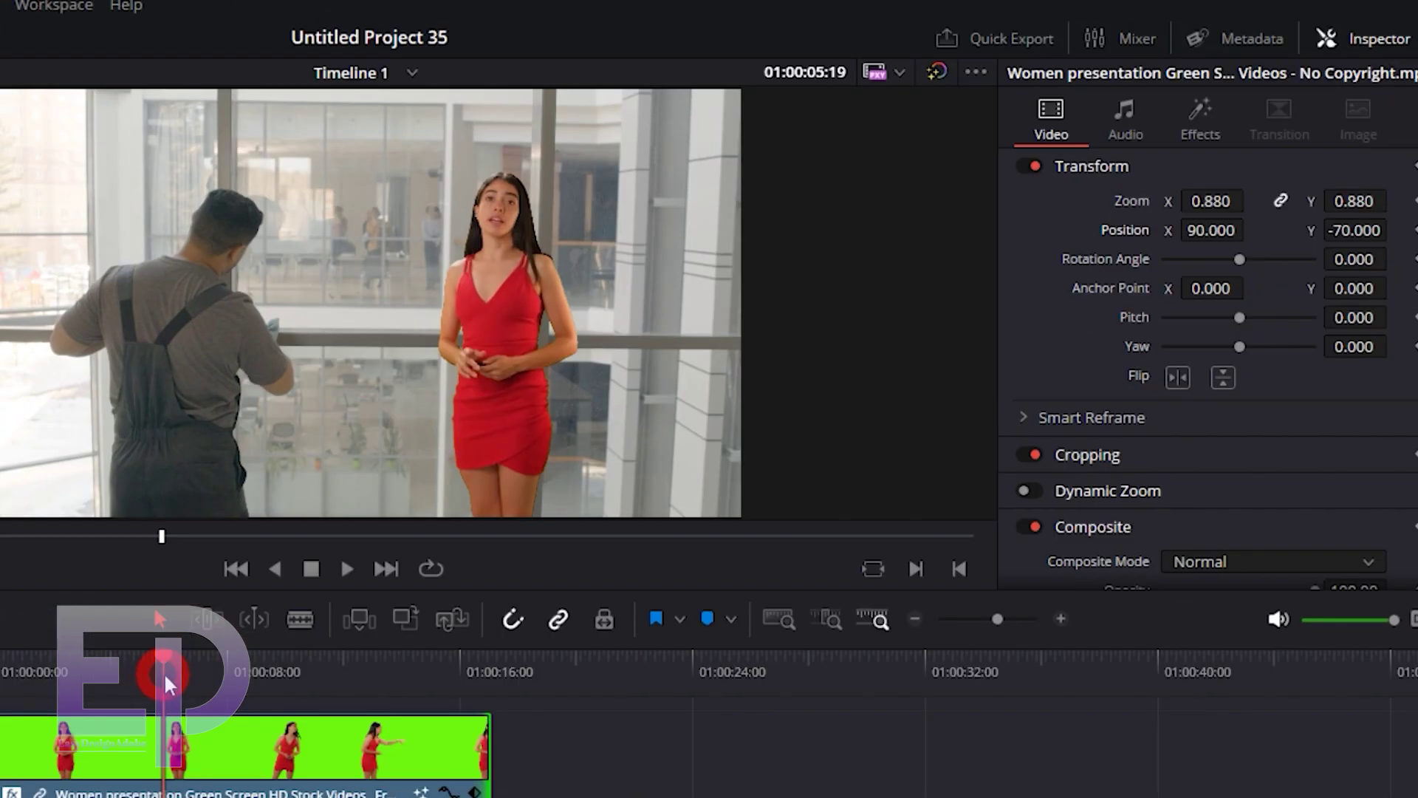
pyautogui.moveTo(164, 673); pyautogui.dragTo(179, 670)
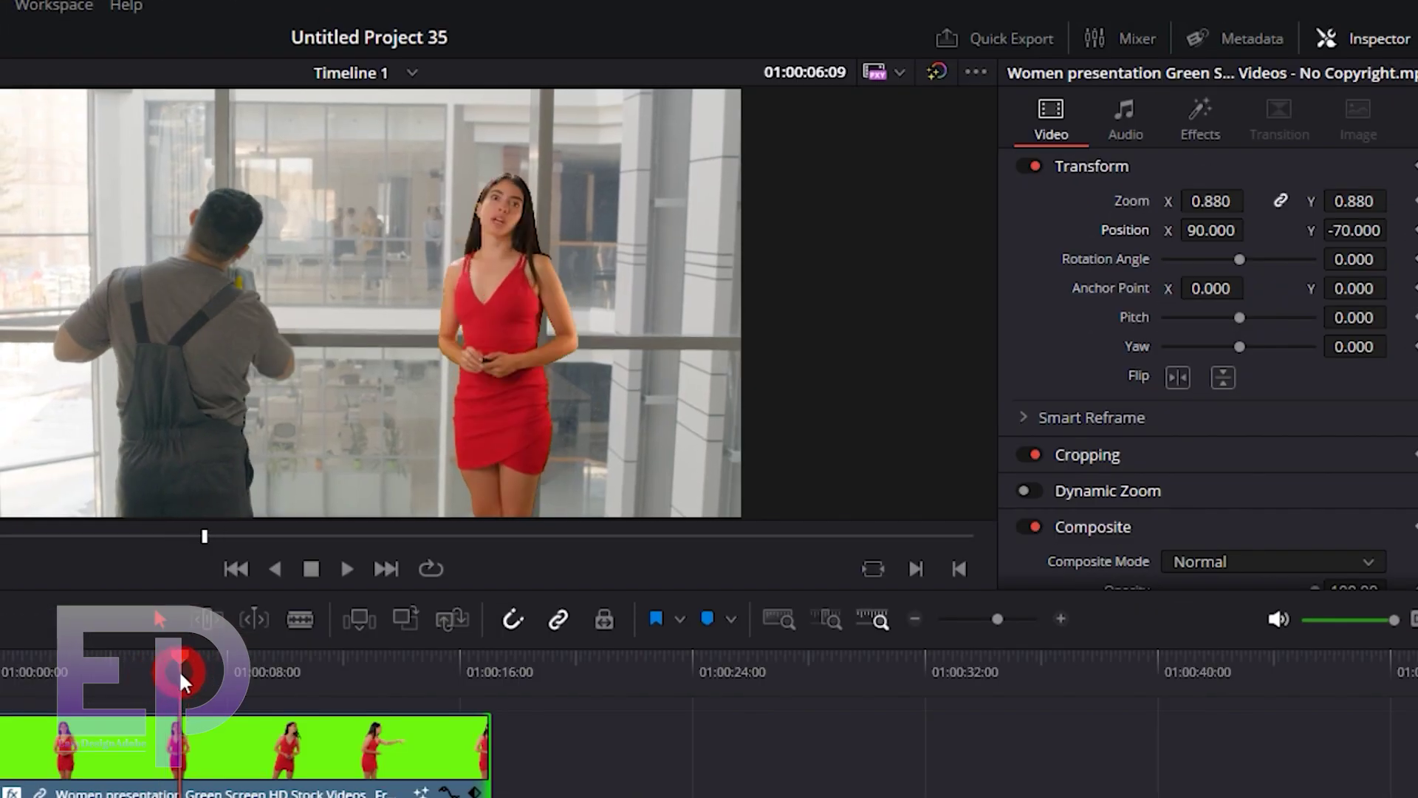
pyautogui.hotkey('shift', '6')
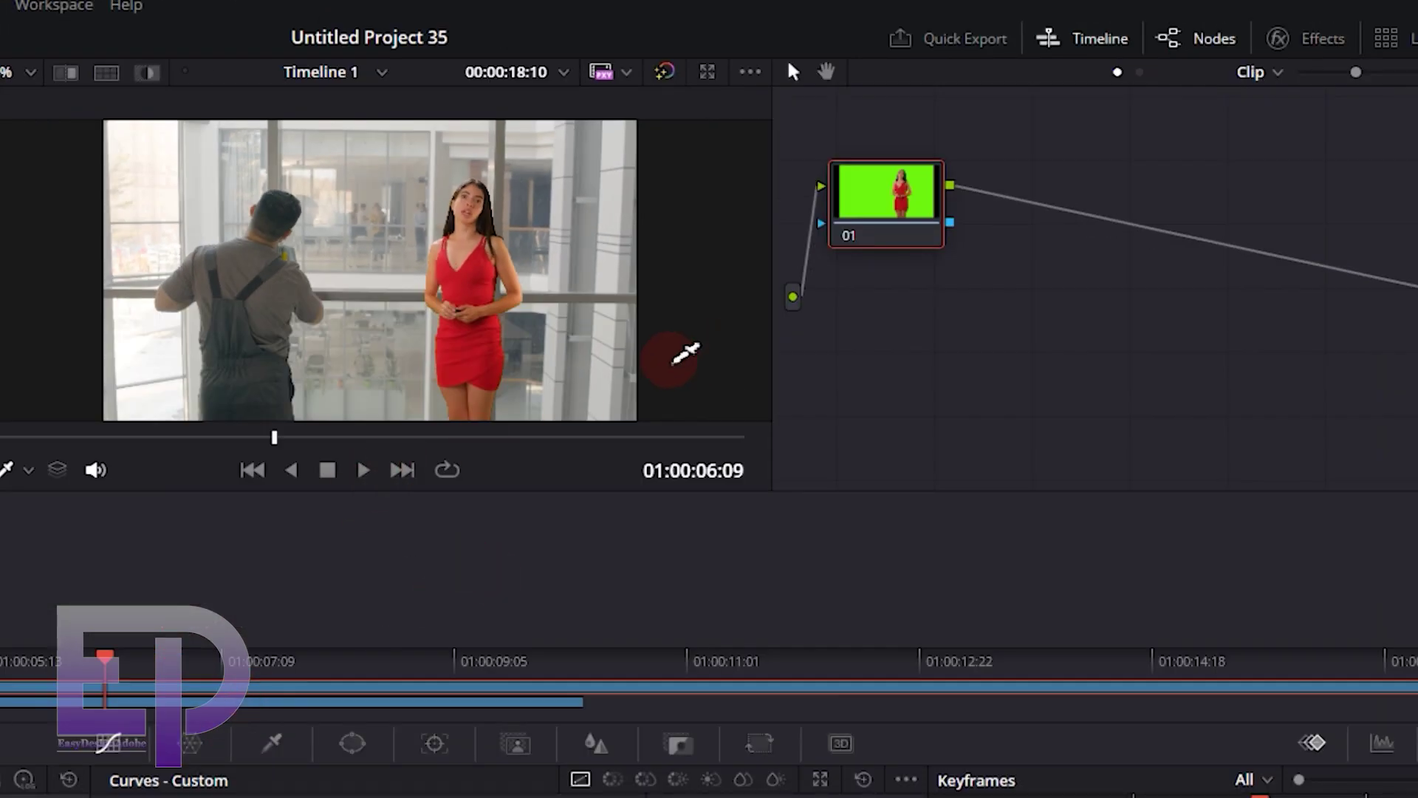
pyautogui.rightClick(896, 193)
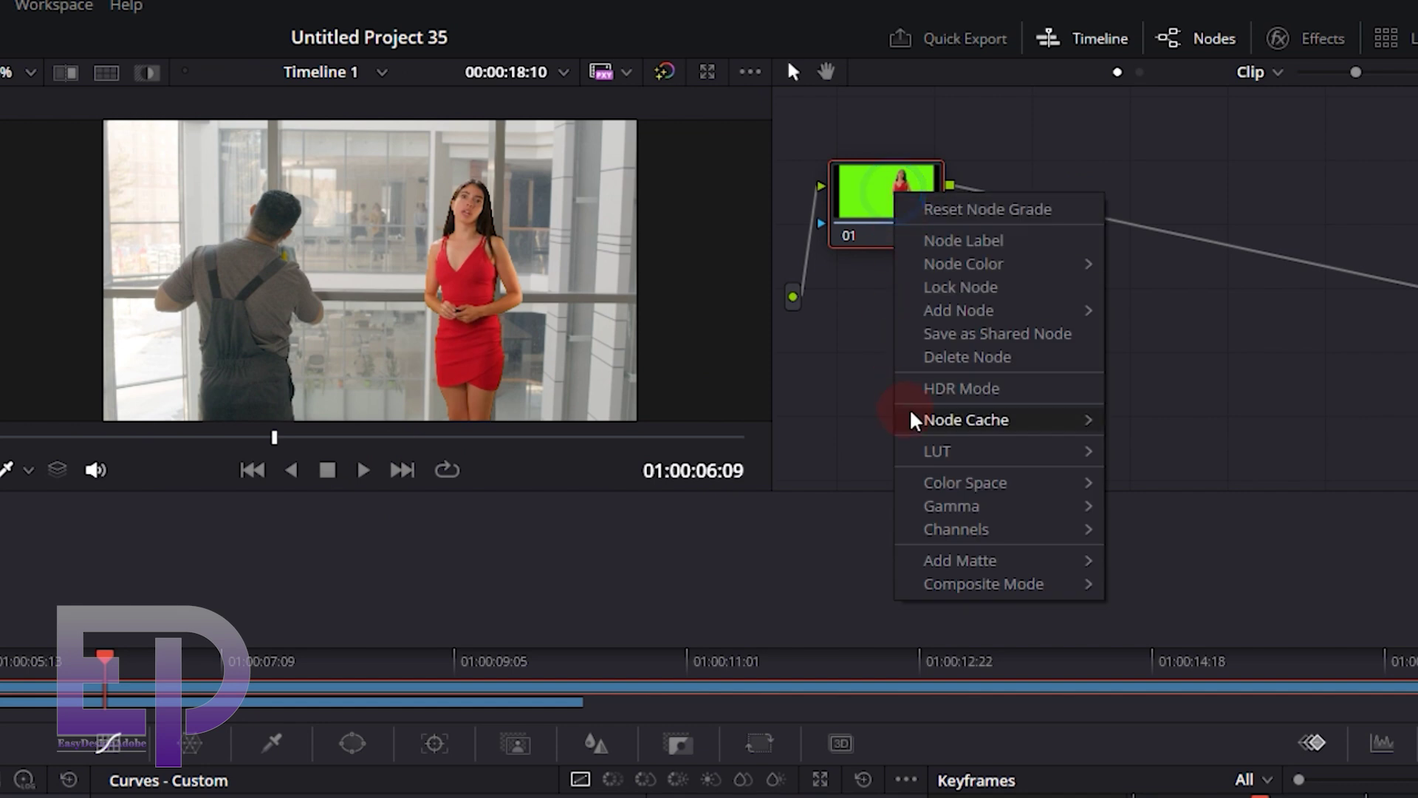
pyautogui.moveTo(975, 310)
pyautogui.click(1161, 323)
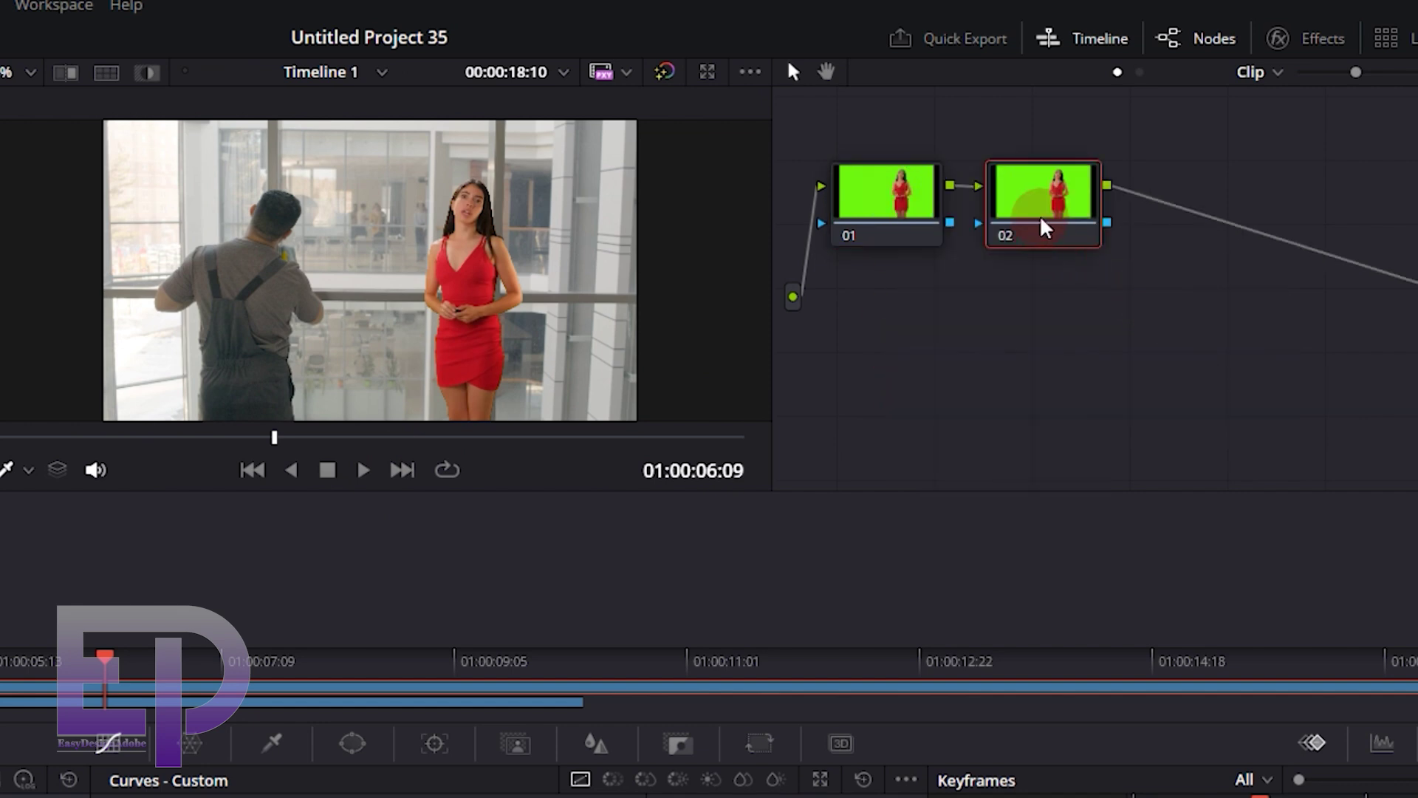